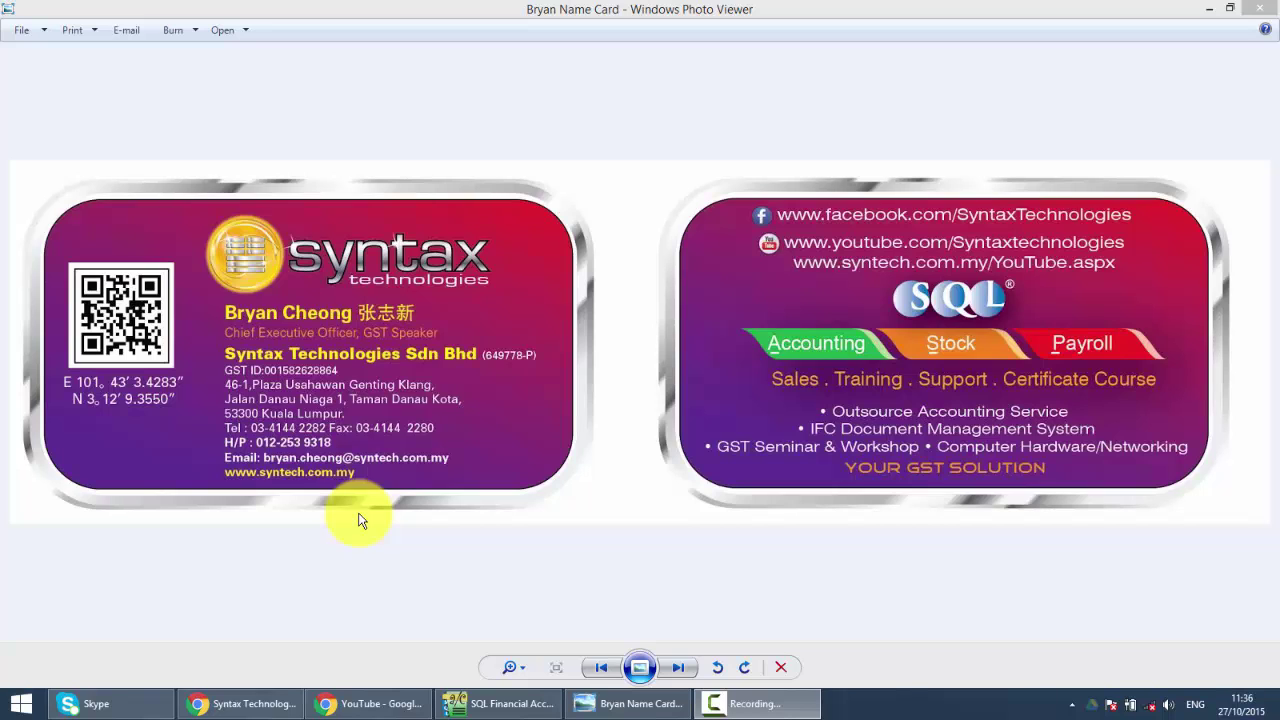
# - Bring SQL Financial Accounting forward and show its Customer documents page
pyautogui.click(505, 703)
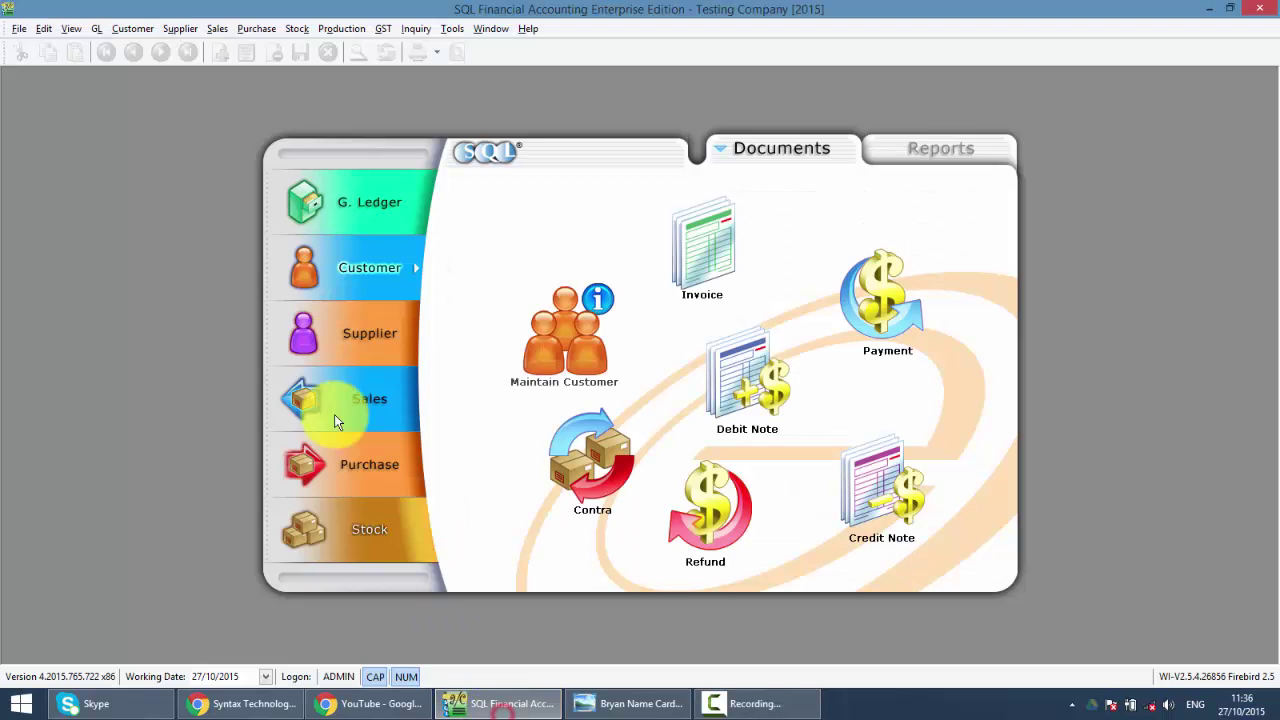
pyautogui.click(361, 267)
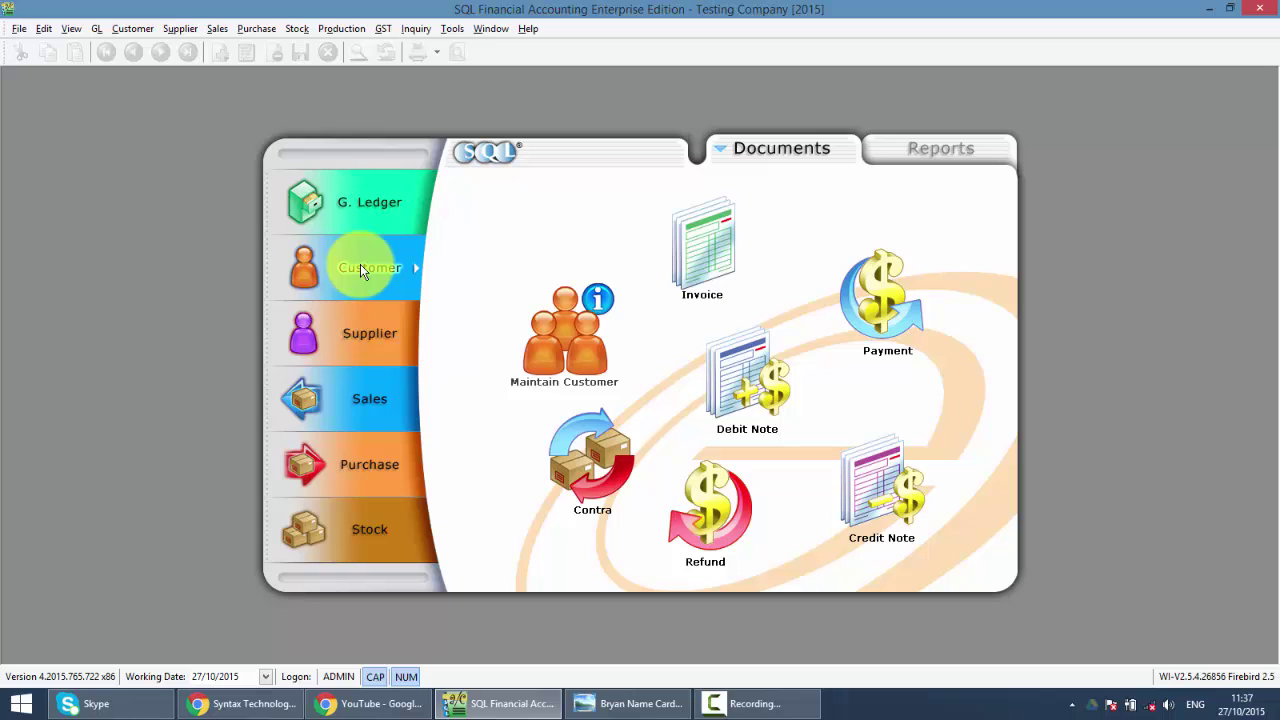
pyautogui.click(360, 264)
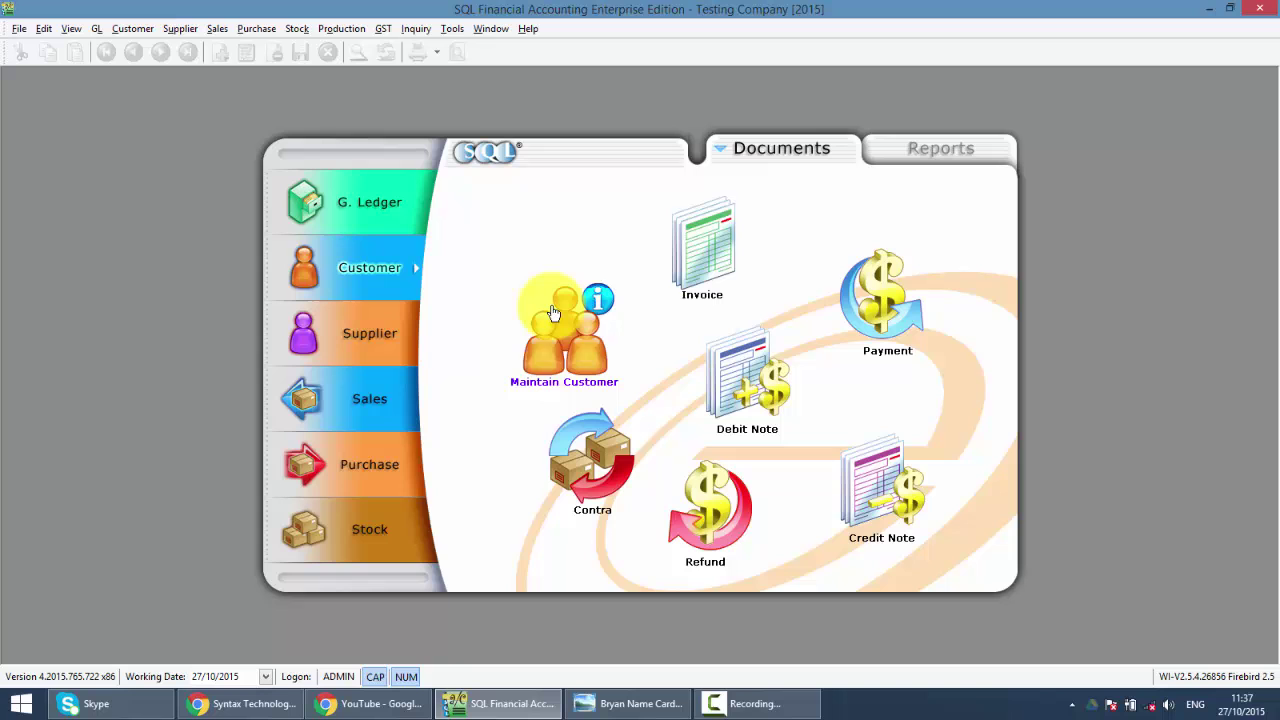
pyautogui.click(712, 272)
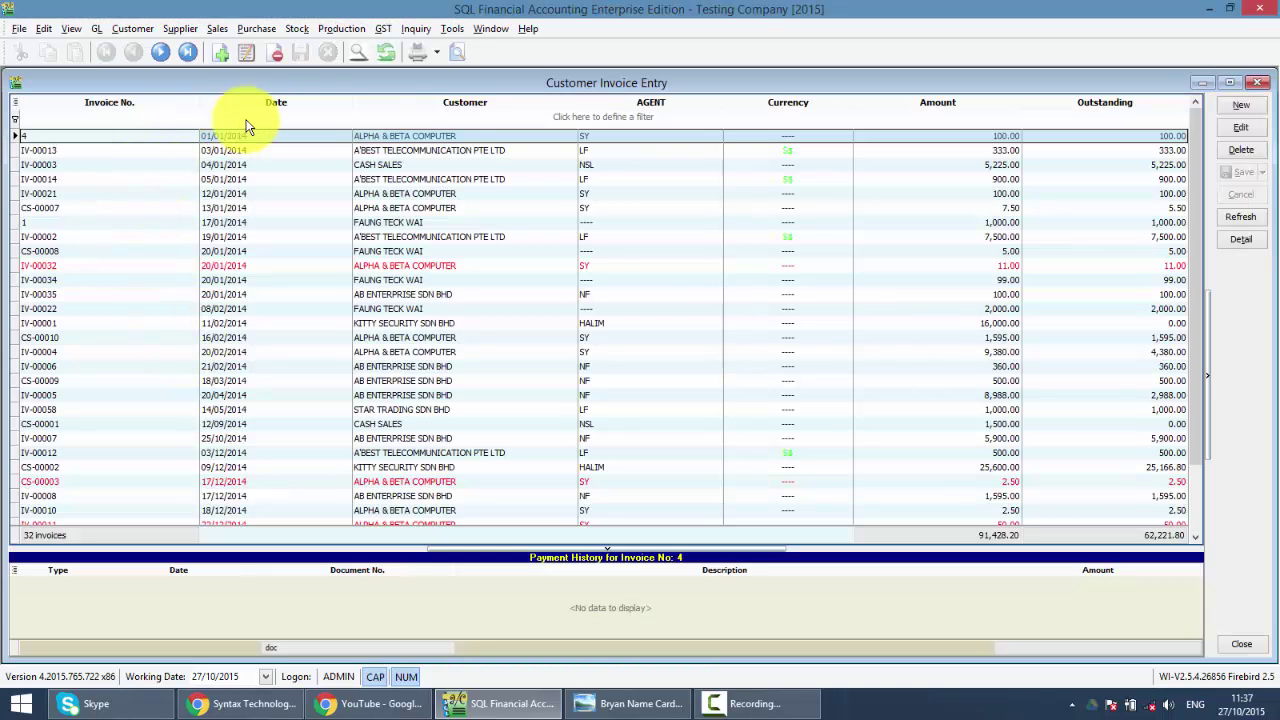
pyautogui.click(400, 122)
pyautogui.write('%CBA%')
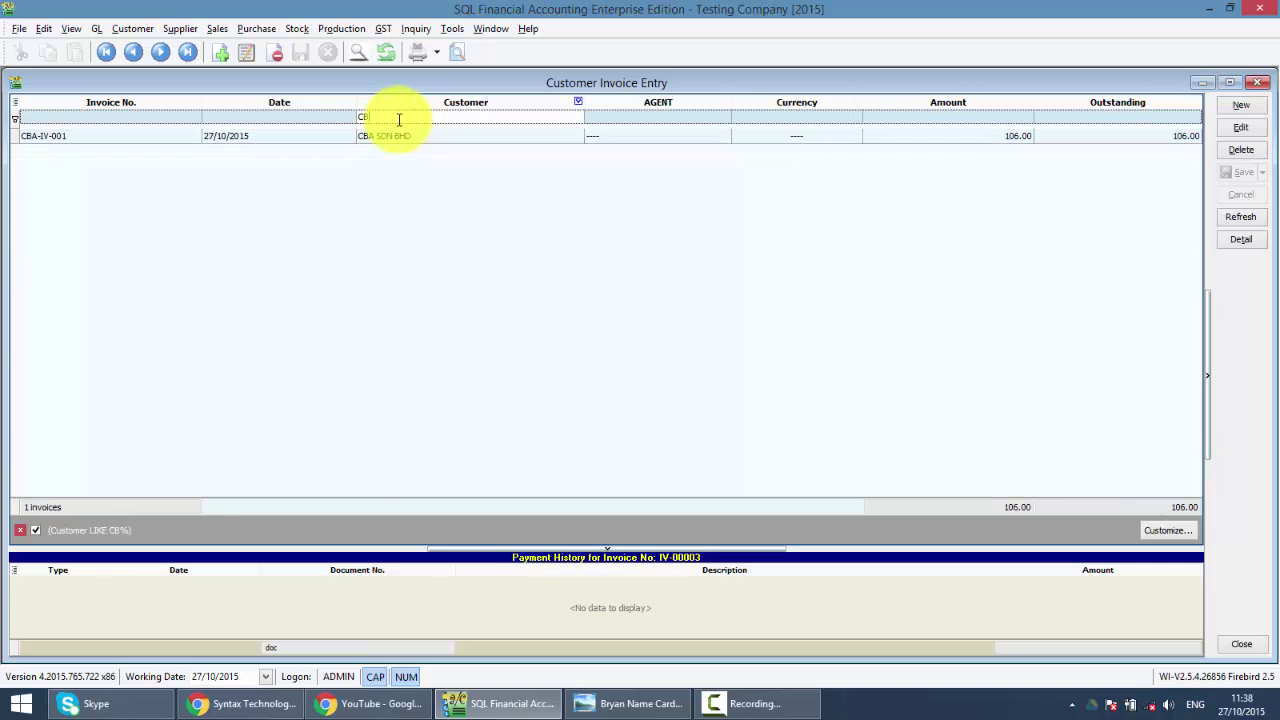
pyautogui.click(390, 140)
pyautogui.doubleClick(390, 140)
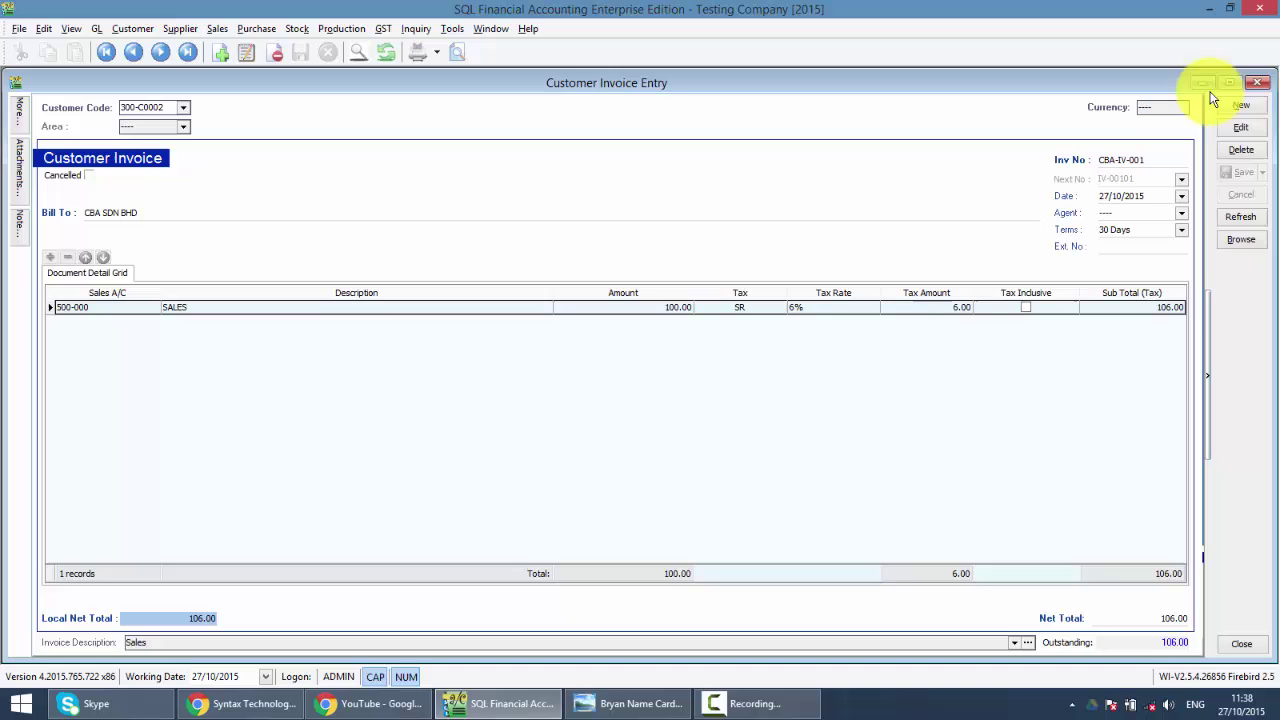
pyautogui.click(1260, 84)
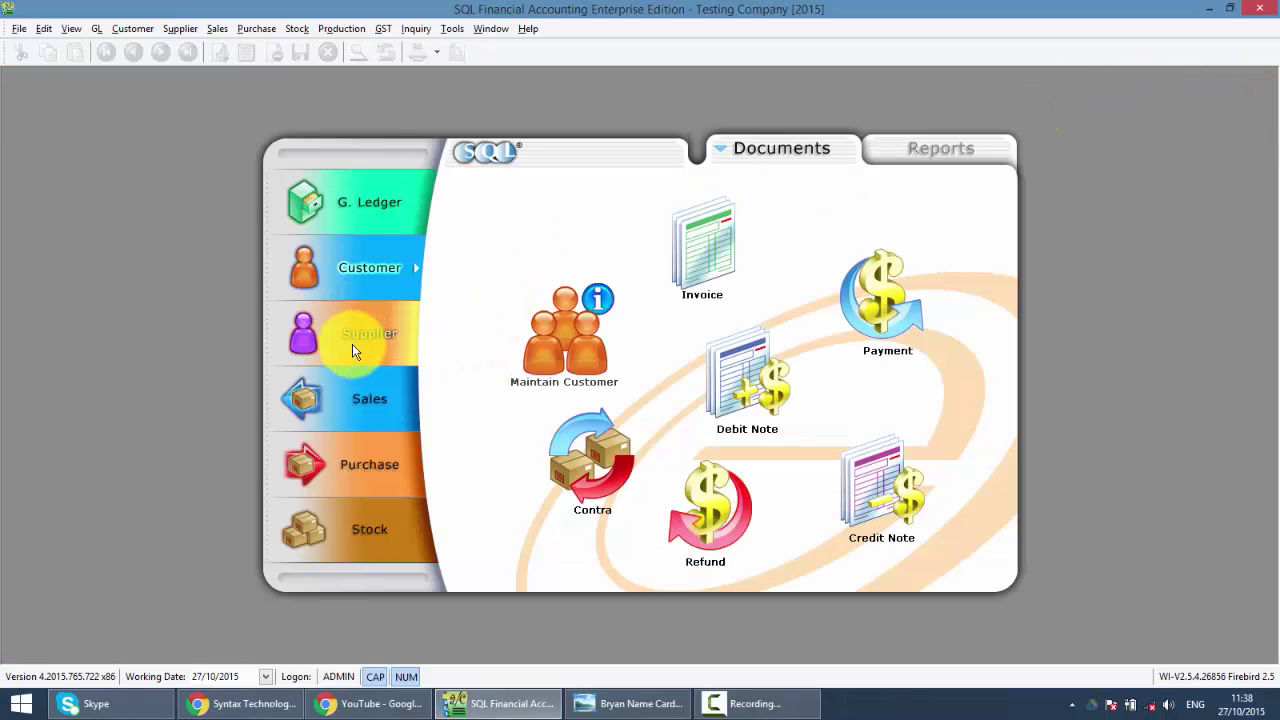
# - Filter supplier invoices by CBA, view the 106.00 invoice CBA-PI-001, then close it
pyautogui.click(352, 338)
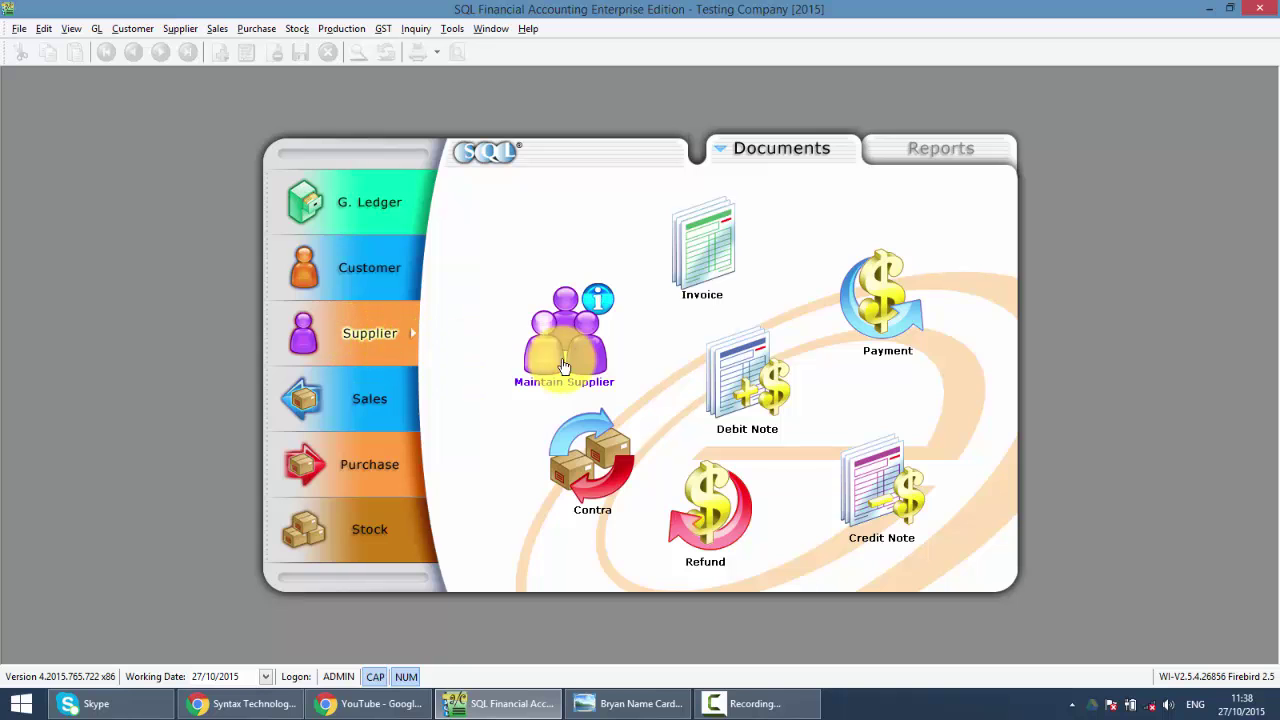
pyautogui.click(704, 273)
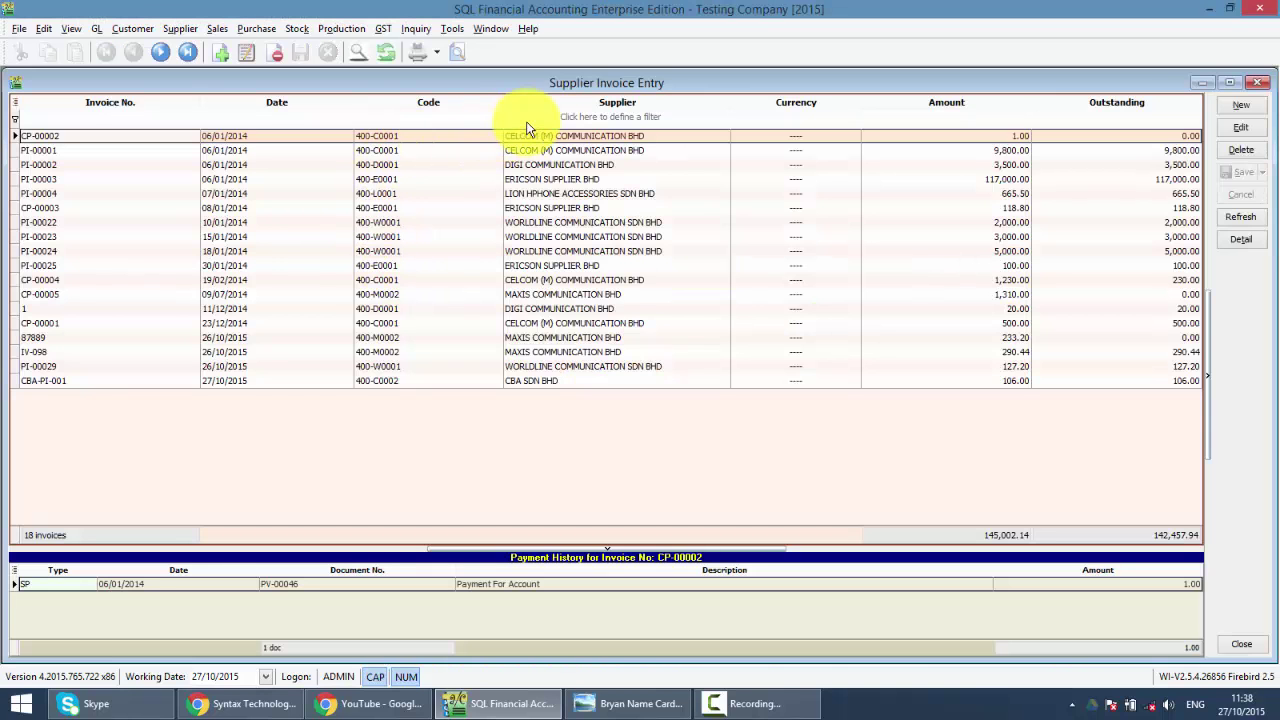
pyautogui.click(524, 116)
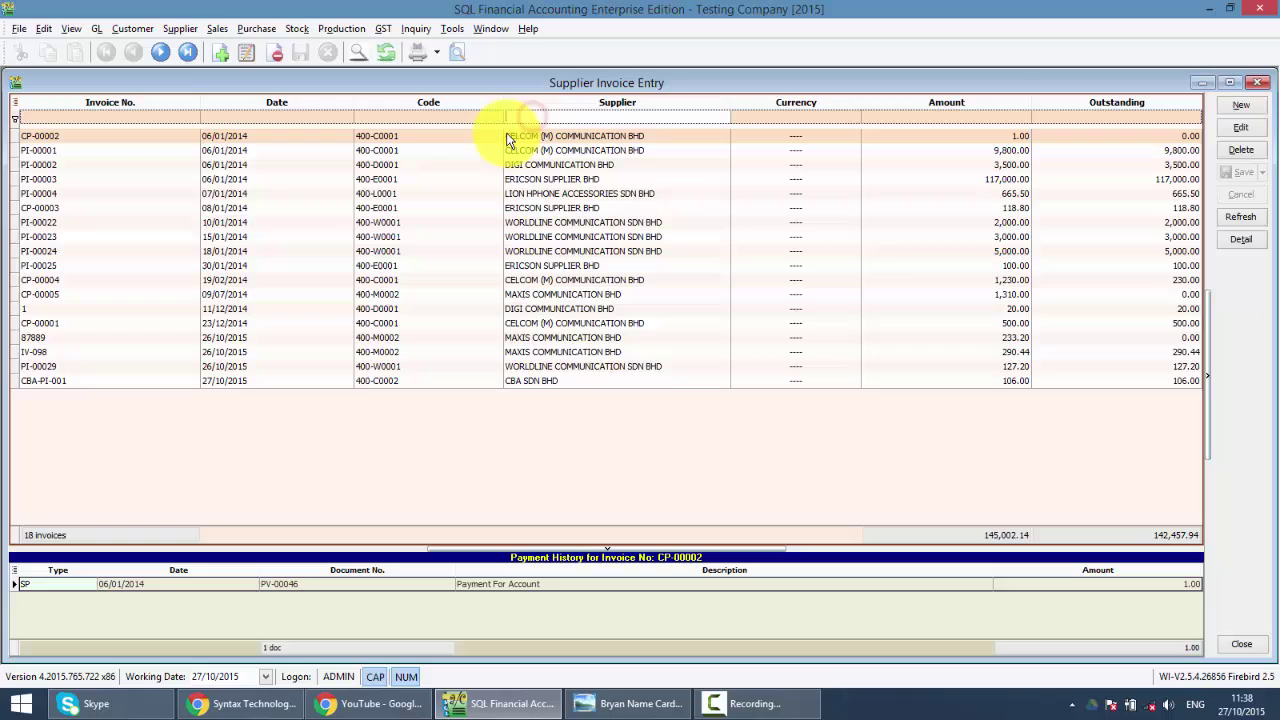
pyautogui.write('CBA')
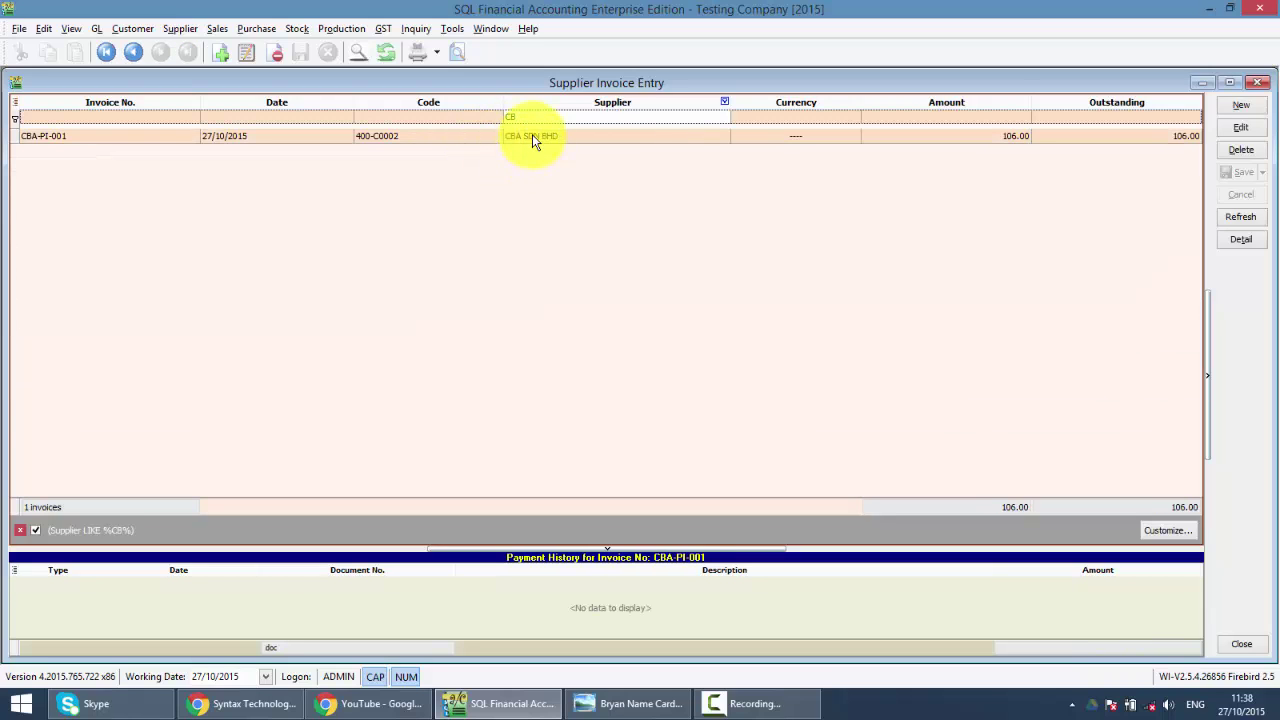
pyautogui.doubleClick(532, 136)
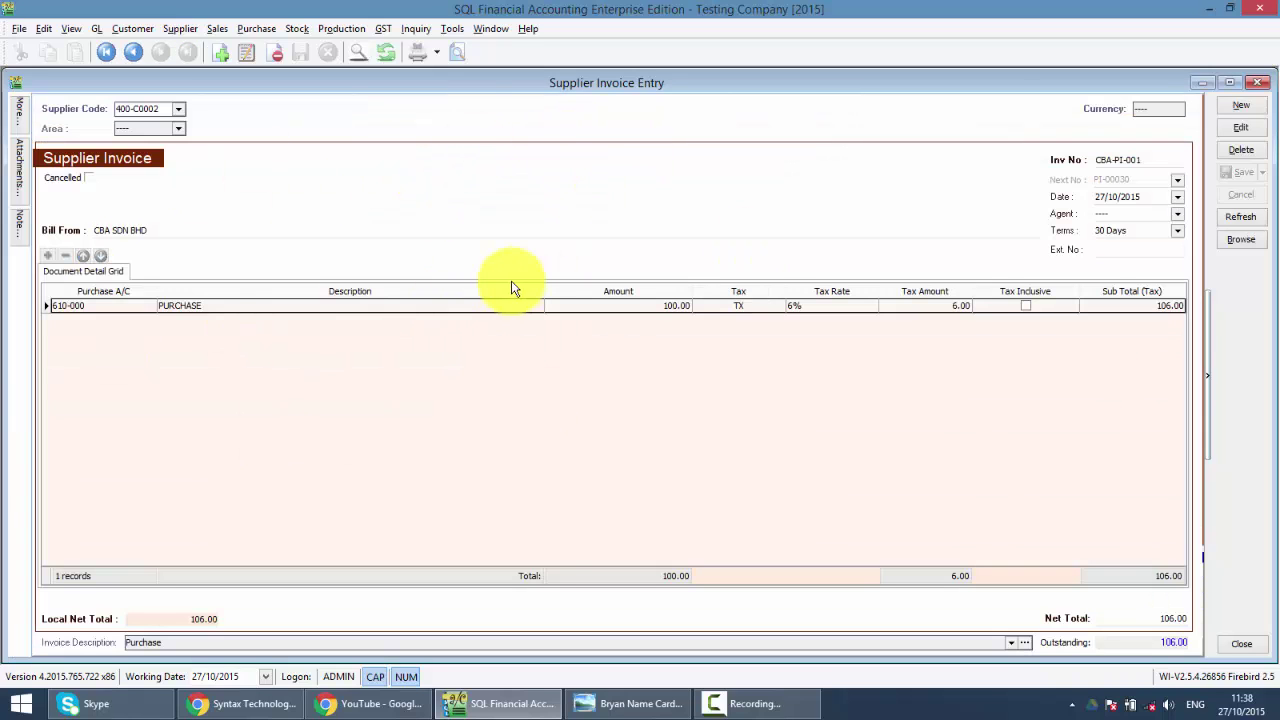
pyautogui.click(1258, 83)
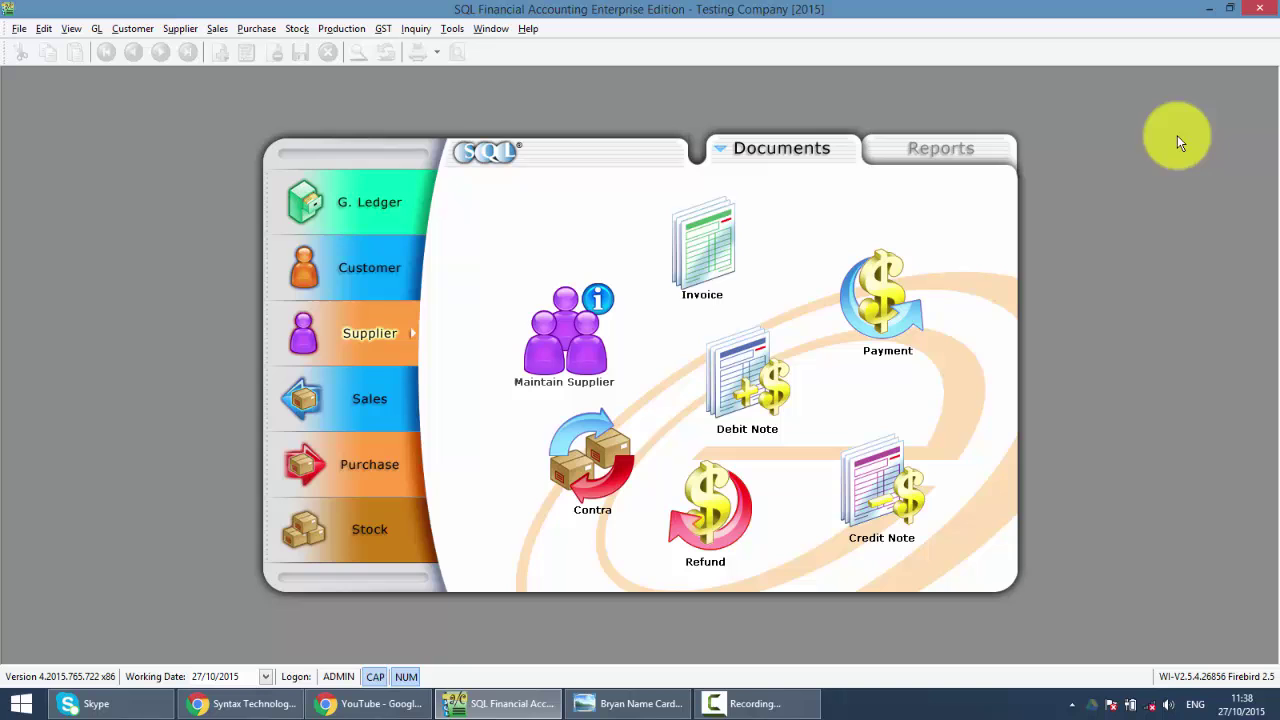
# - Start a new maximized customer contra for customer CBA SDN BHD
pyautogui.click(356, 285)
pyautogui.click(588, 432)
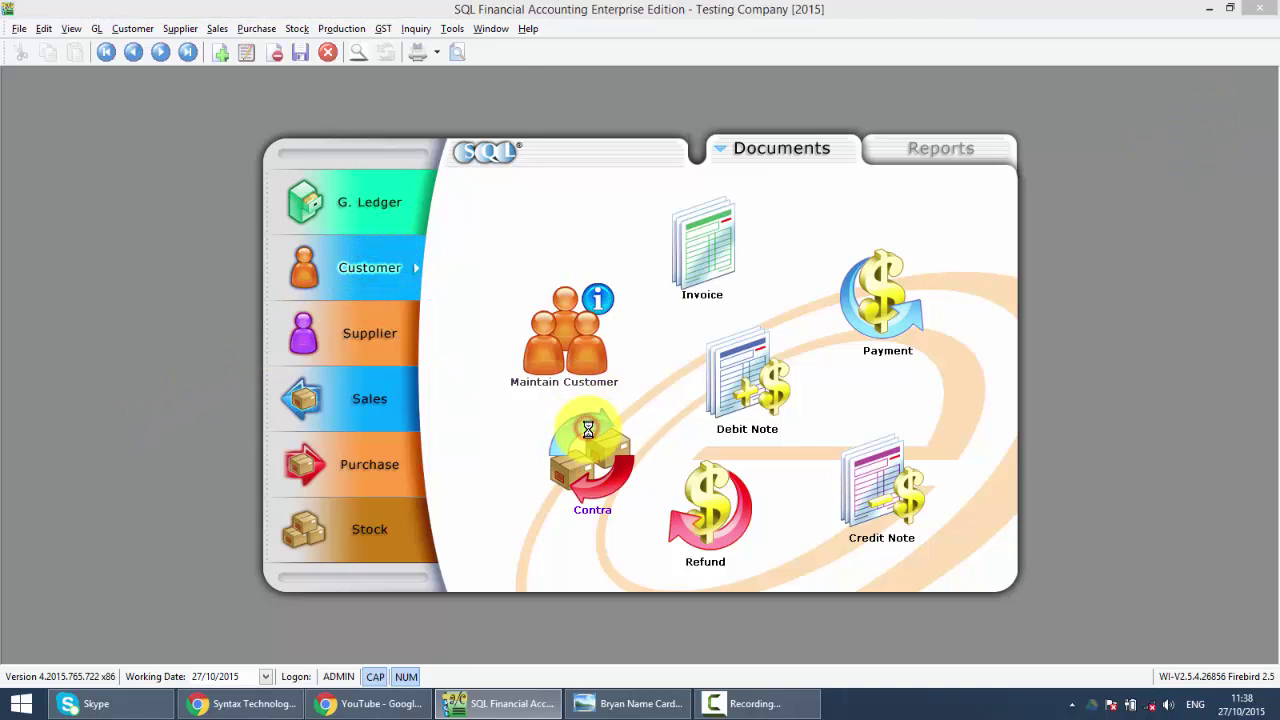
pyautogui.click(485, 82)
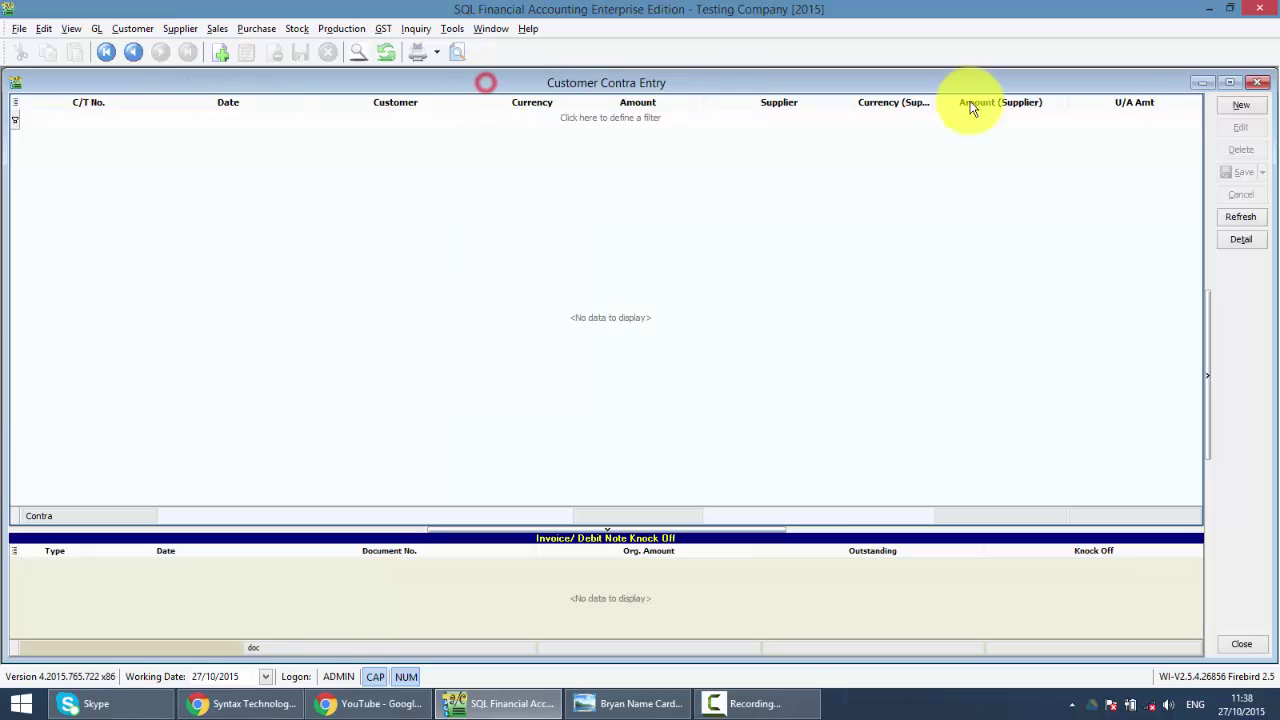
pyautogui.click(1240, 105)
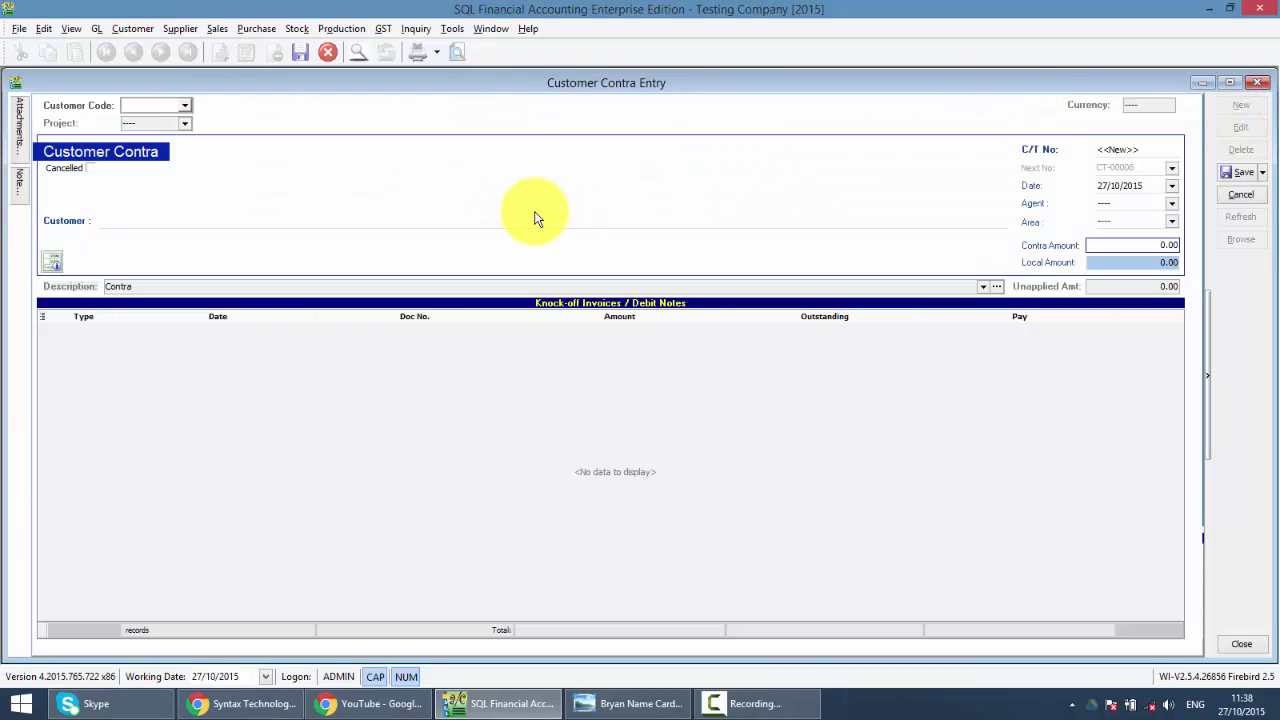
pyautogui.press('capslock')
pyautogui.write('cba')
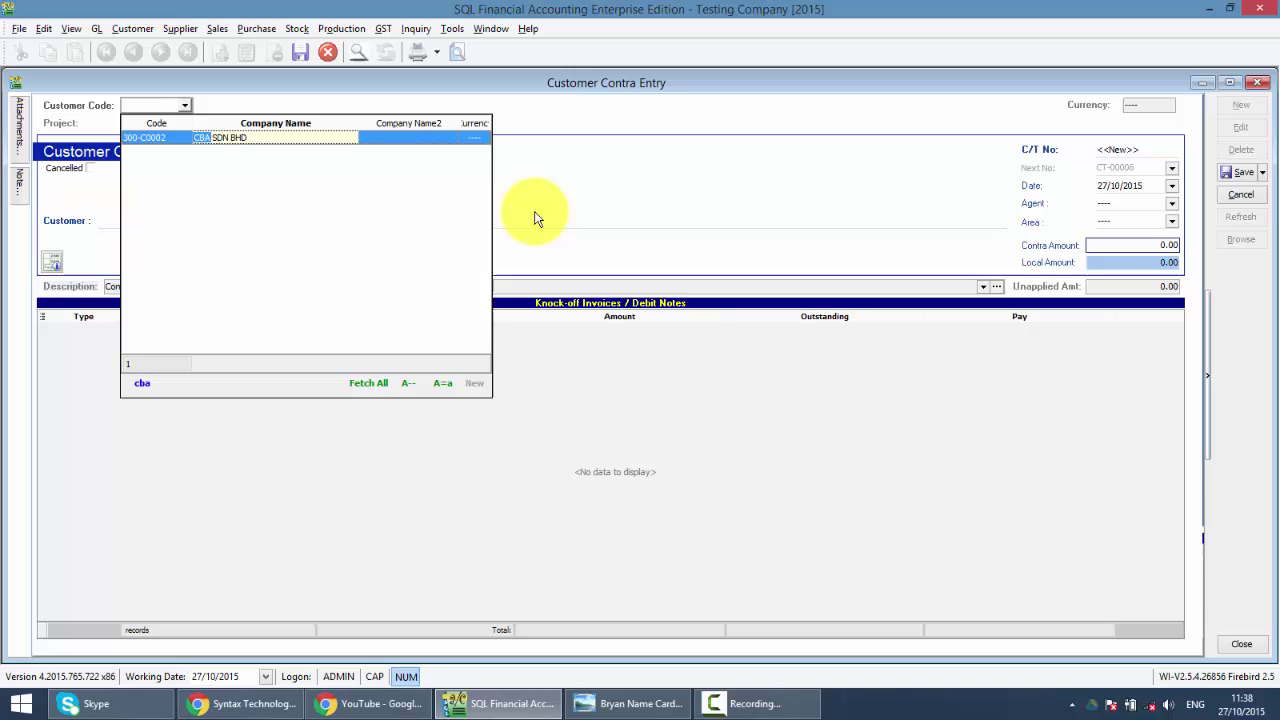
pyautogui.press('Return')
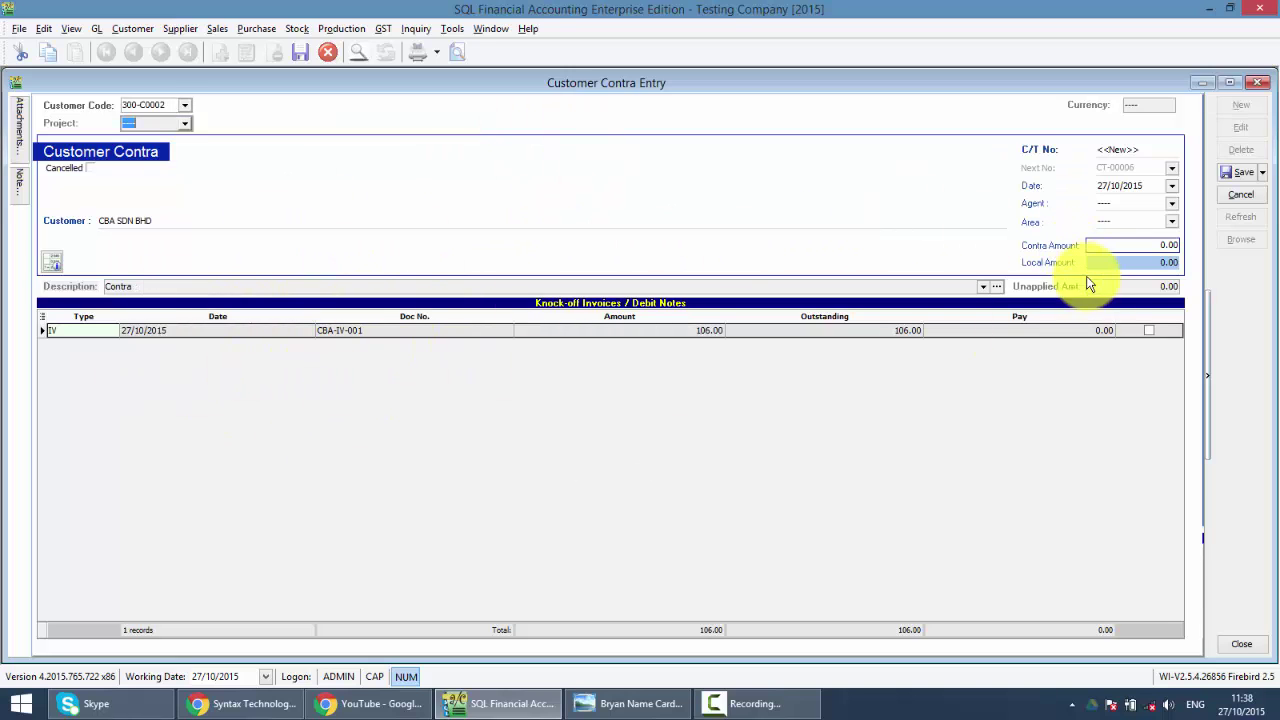
# - Enter contra amount 106, fully knock off CBA-IV-001, and save it as CT-00006
pyautogui.click(1134, 244)
pyautogui.write('106')
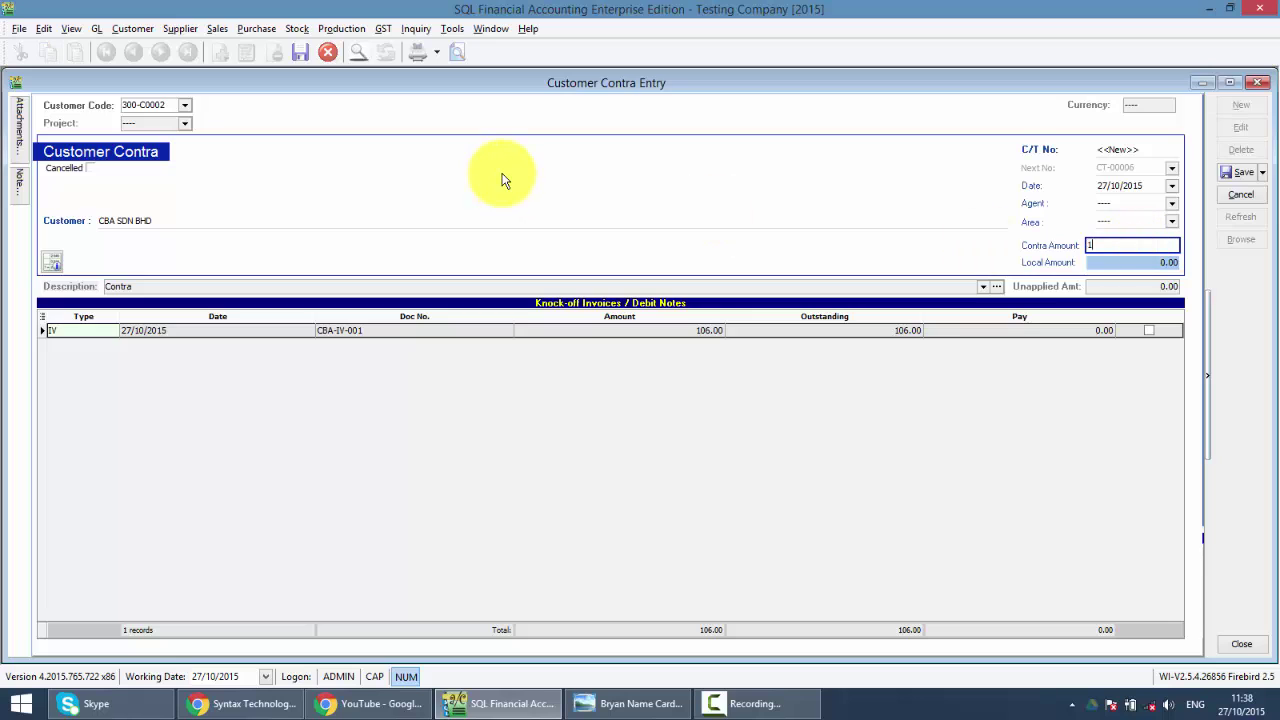
pyautogui.click(1148, 331)
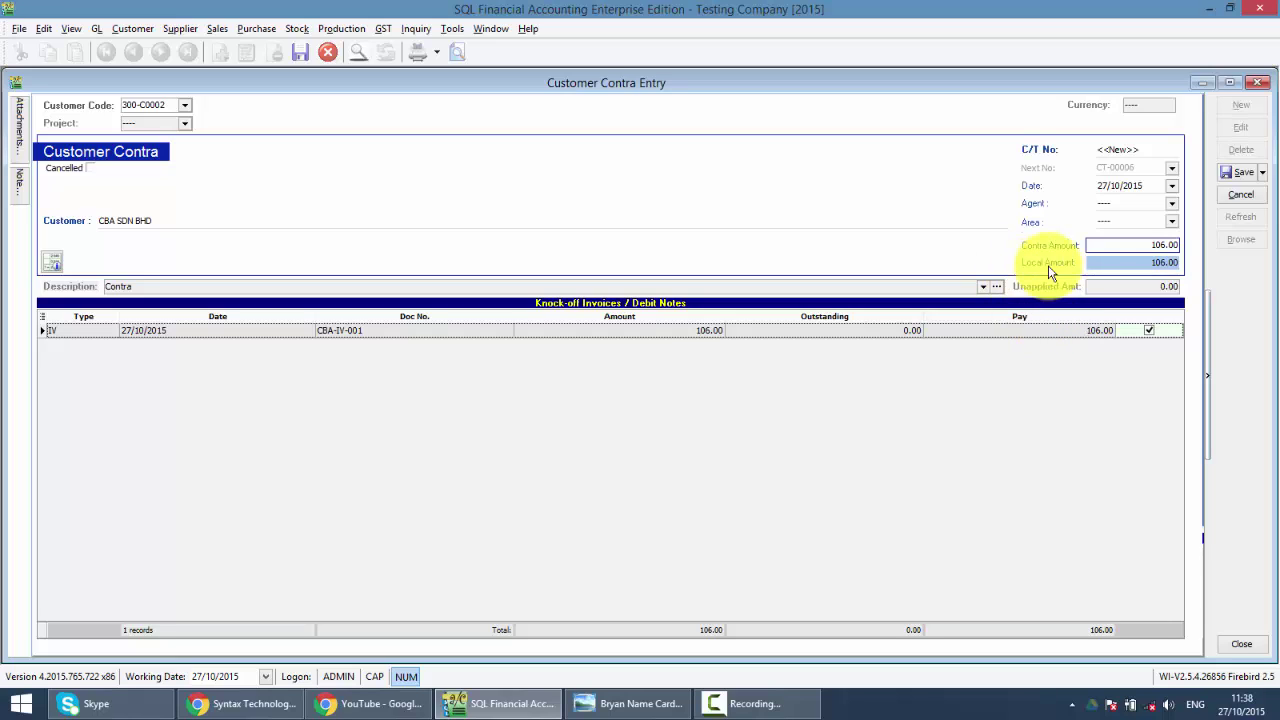
pyautogui.click(1238, 173)
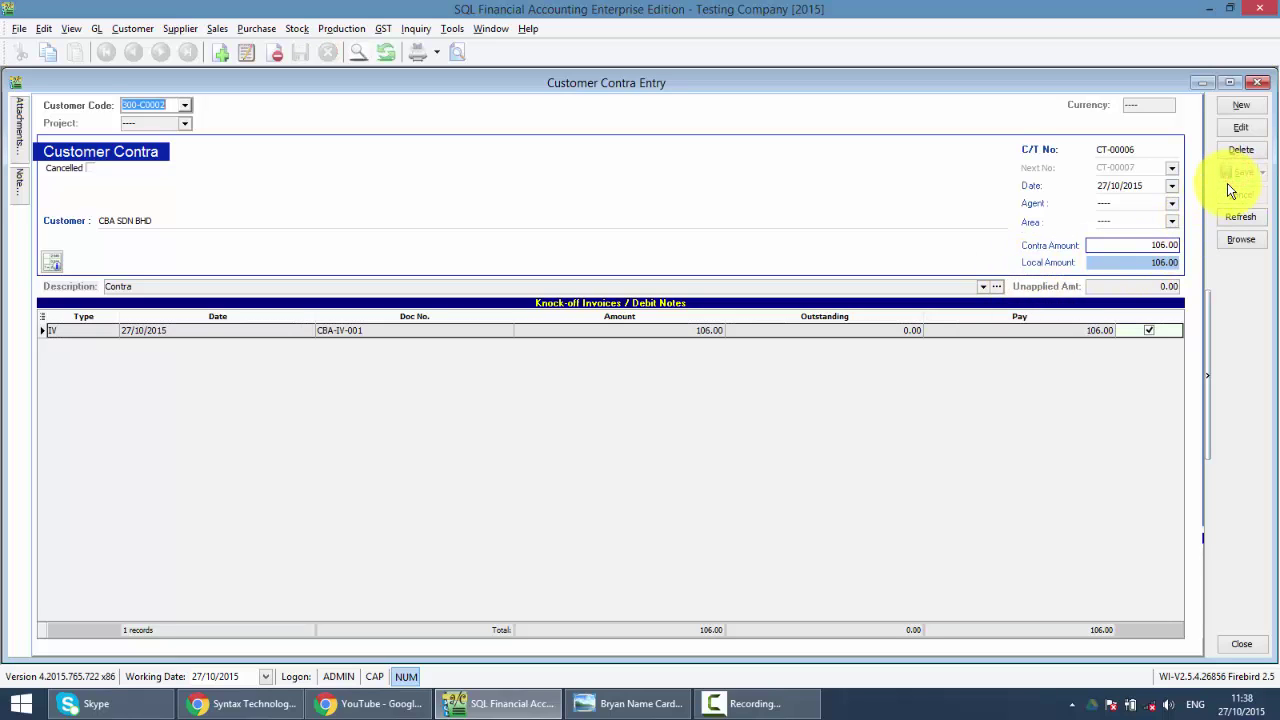
pyautogui.click(1260, 82)
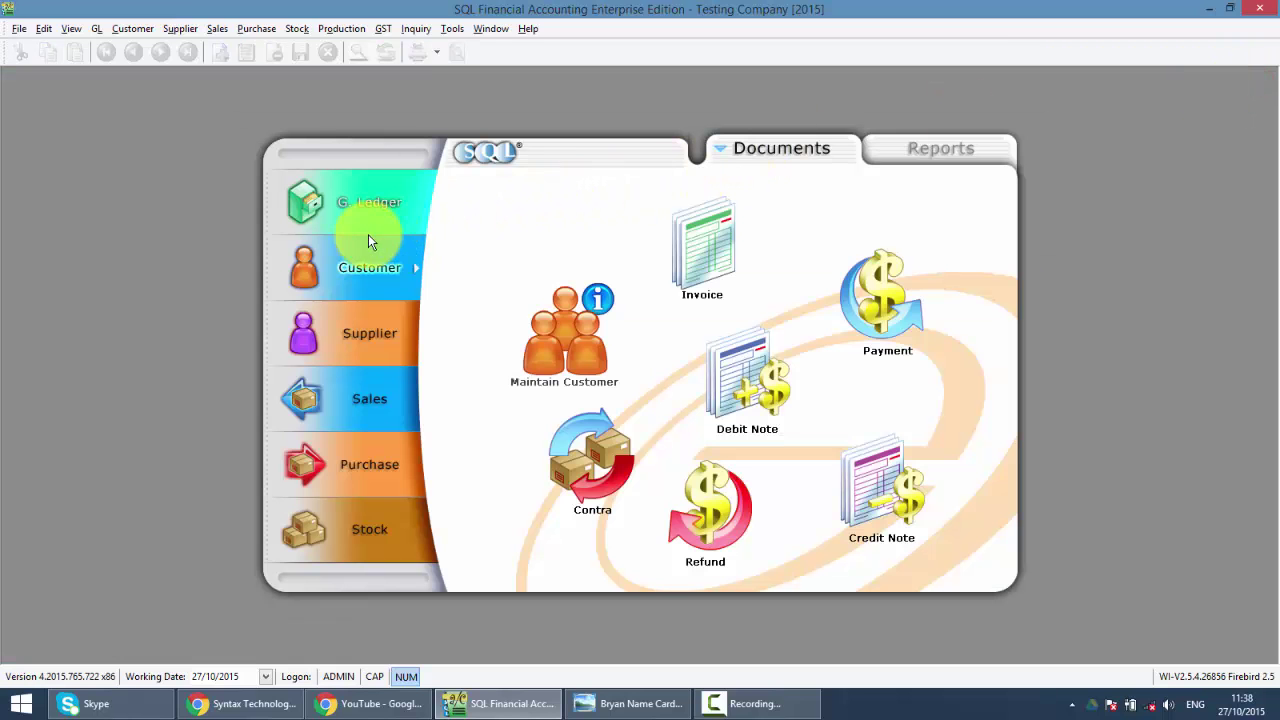
# - Open the supplier contra entries maximized and edit contra CT-00006
pyautogui.click(340, 330)
pyautogui.click(596, 473)
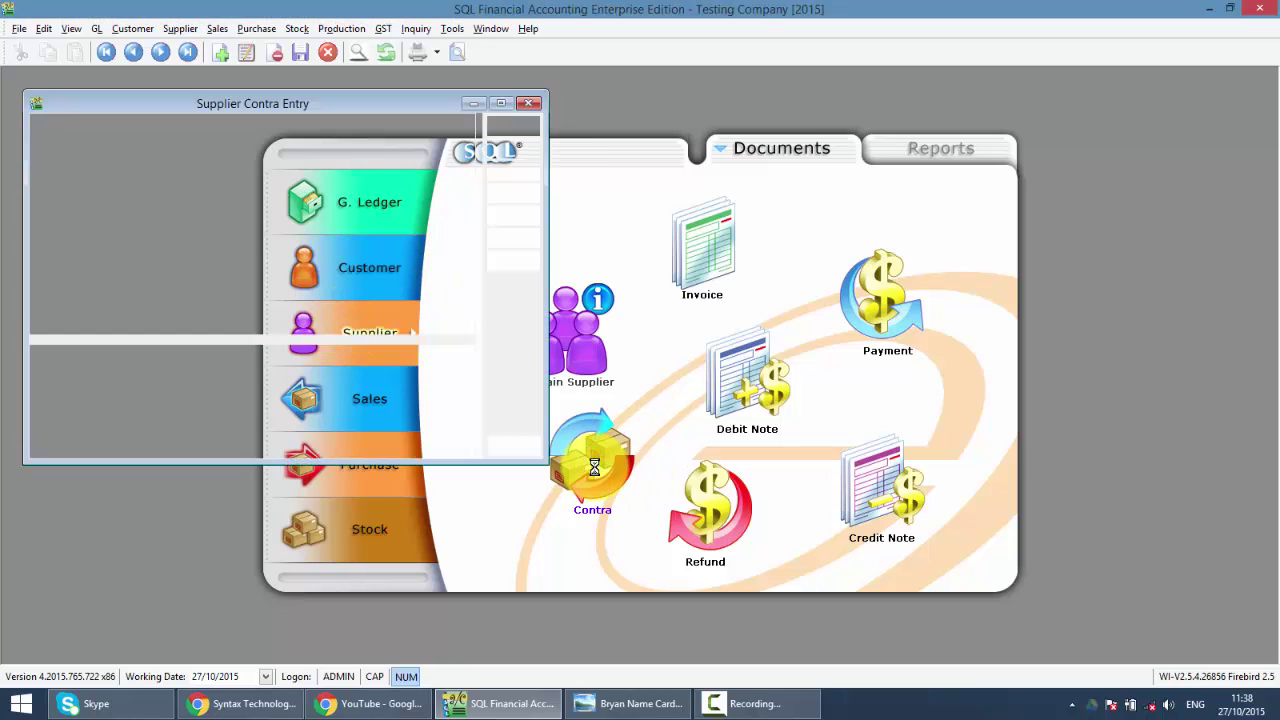
pyautogui.click(506, 104)
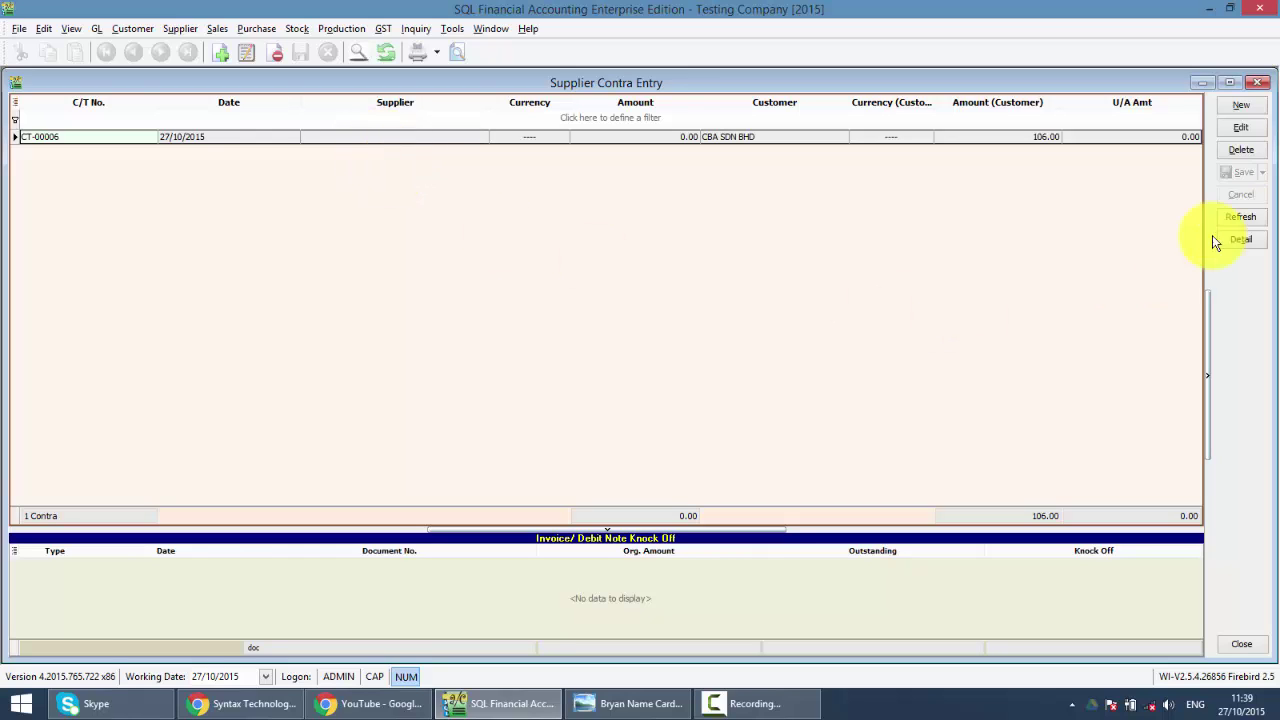
pyautogui.click(1242, 131)
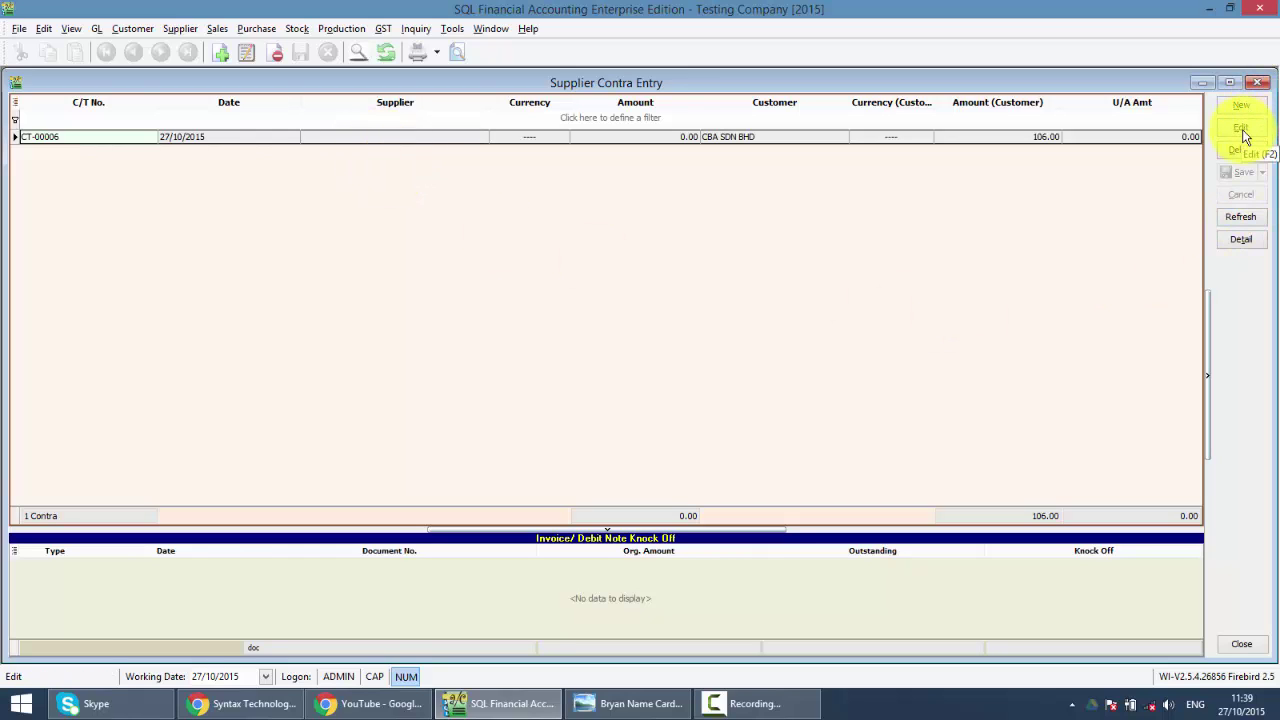
pyautogui.click(1243, 133)
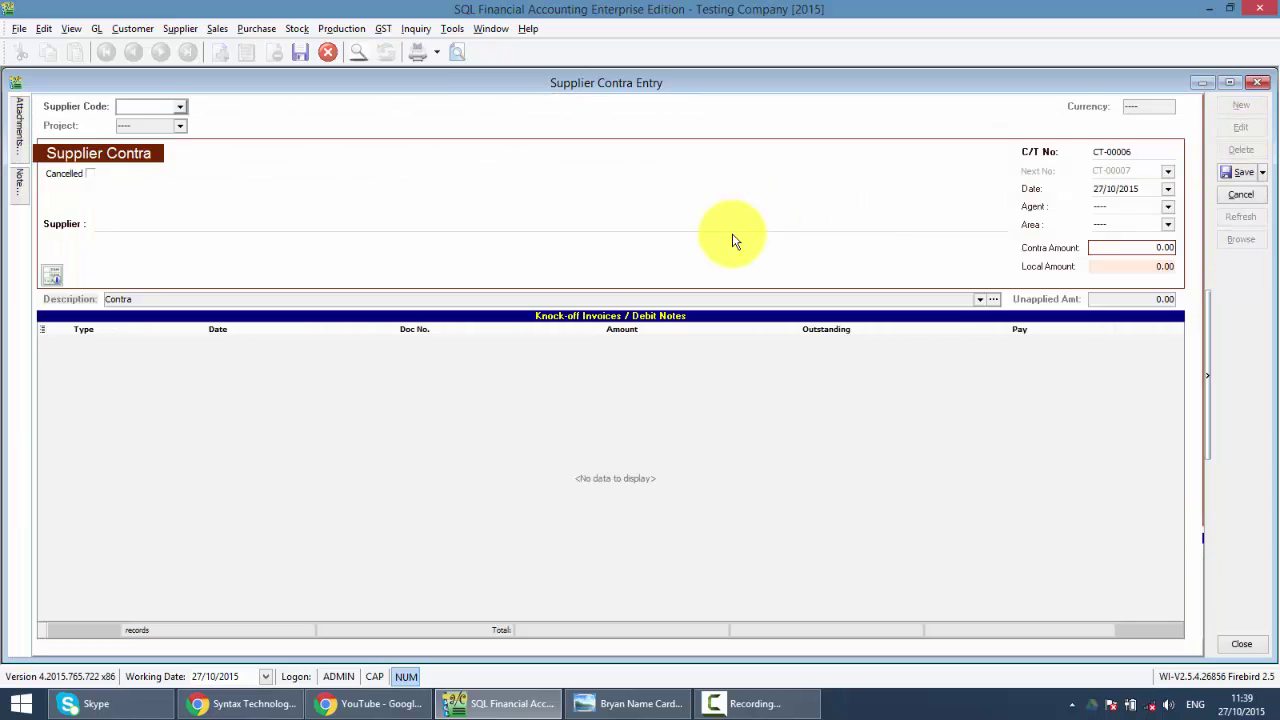
# - Set supplier CBA SDN BHD, amount 106, fully knock off CBA-PI-001, and save
pyautogui.click(176, 110)
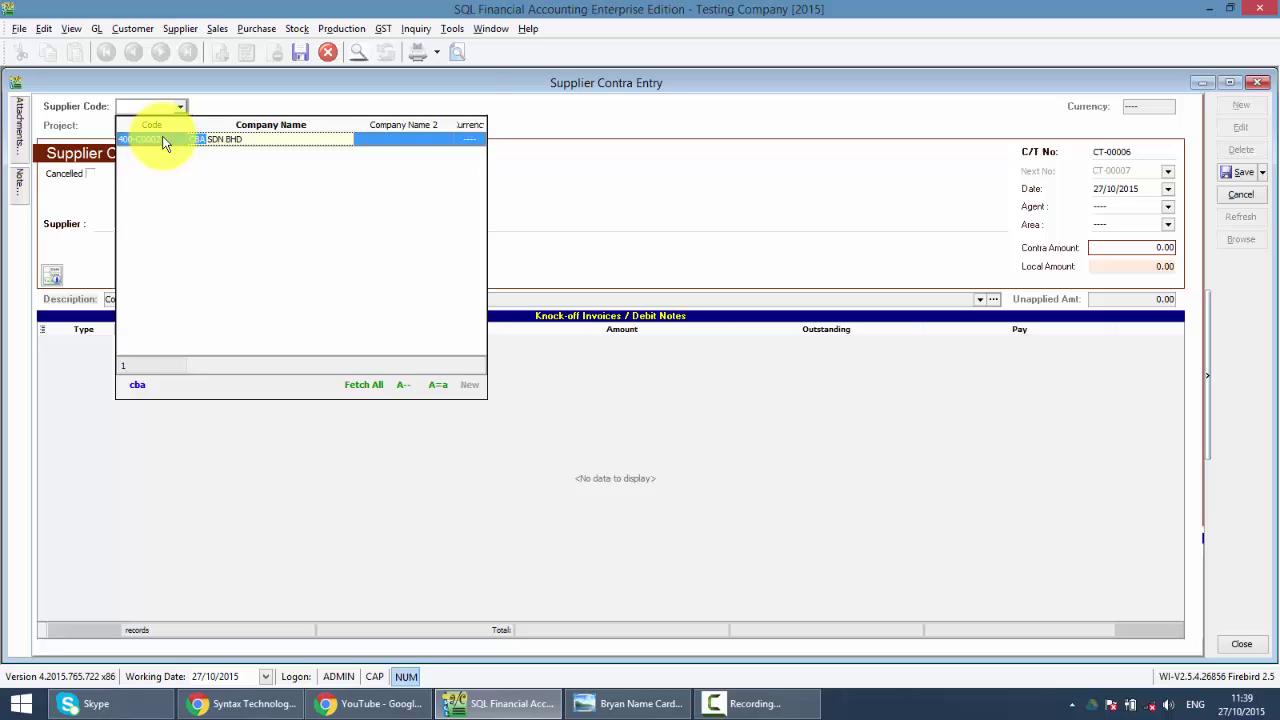
pyautogui.click(163, 137)
pyautogui.click(1128, 248)
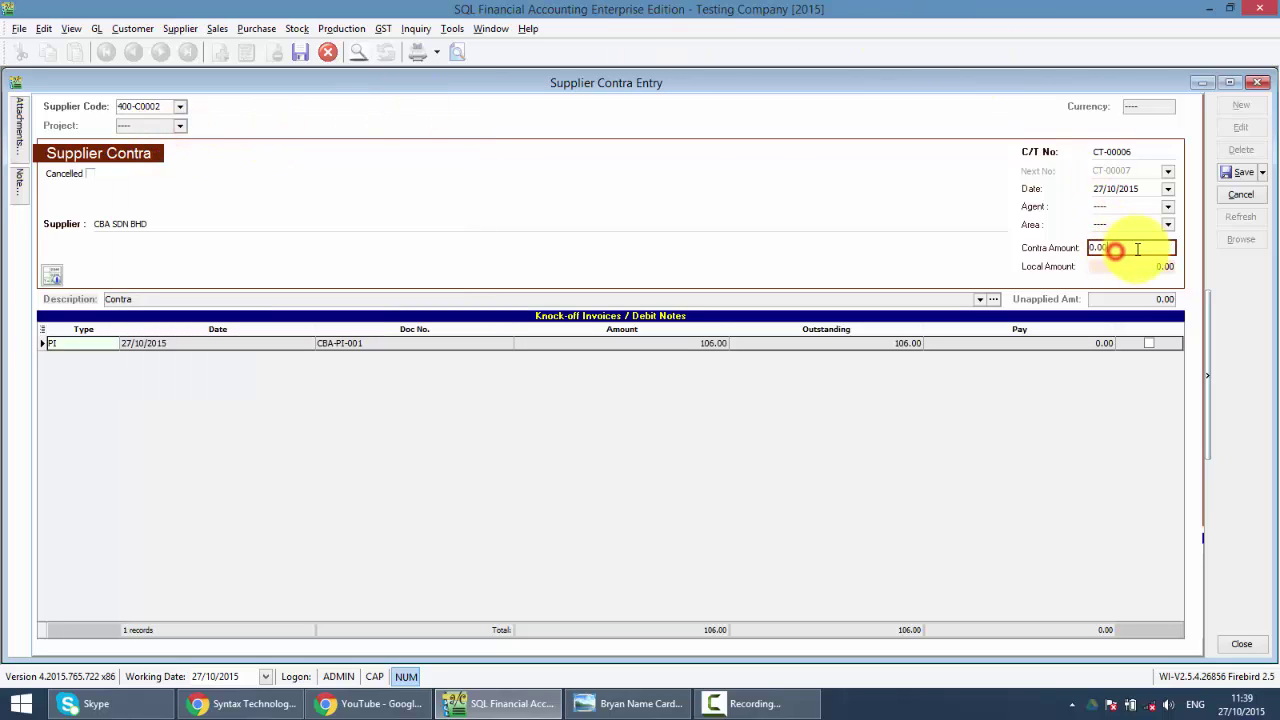
pyautogui.write('106')
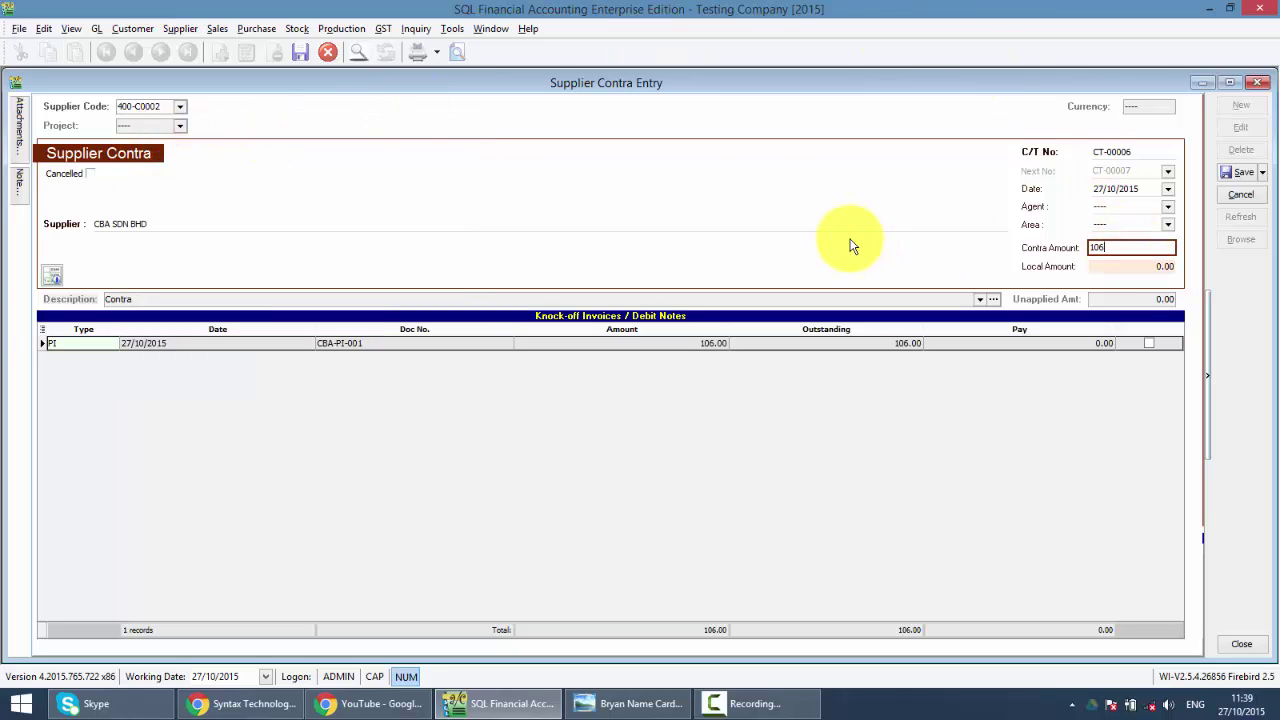
pyautogui.click(1148, 343)
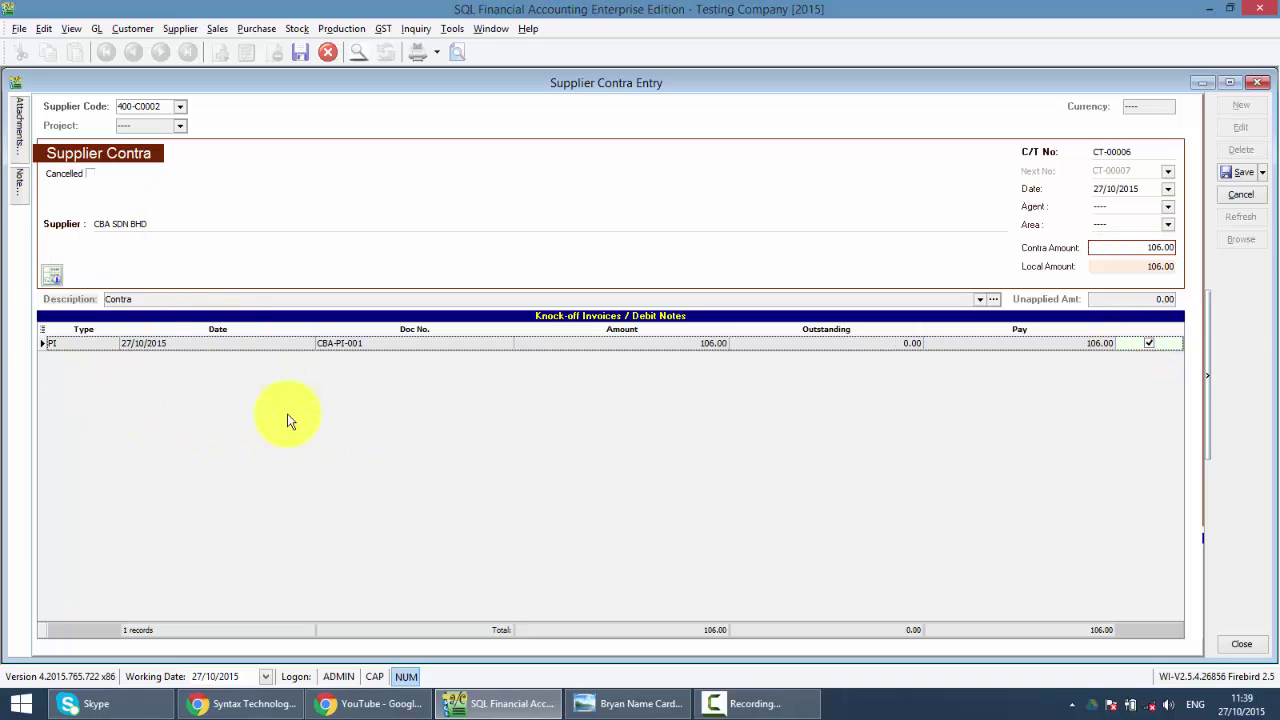
pyautogui.click(1240, 172)
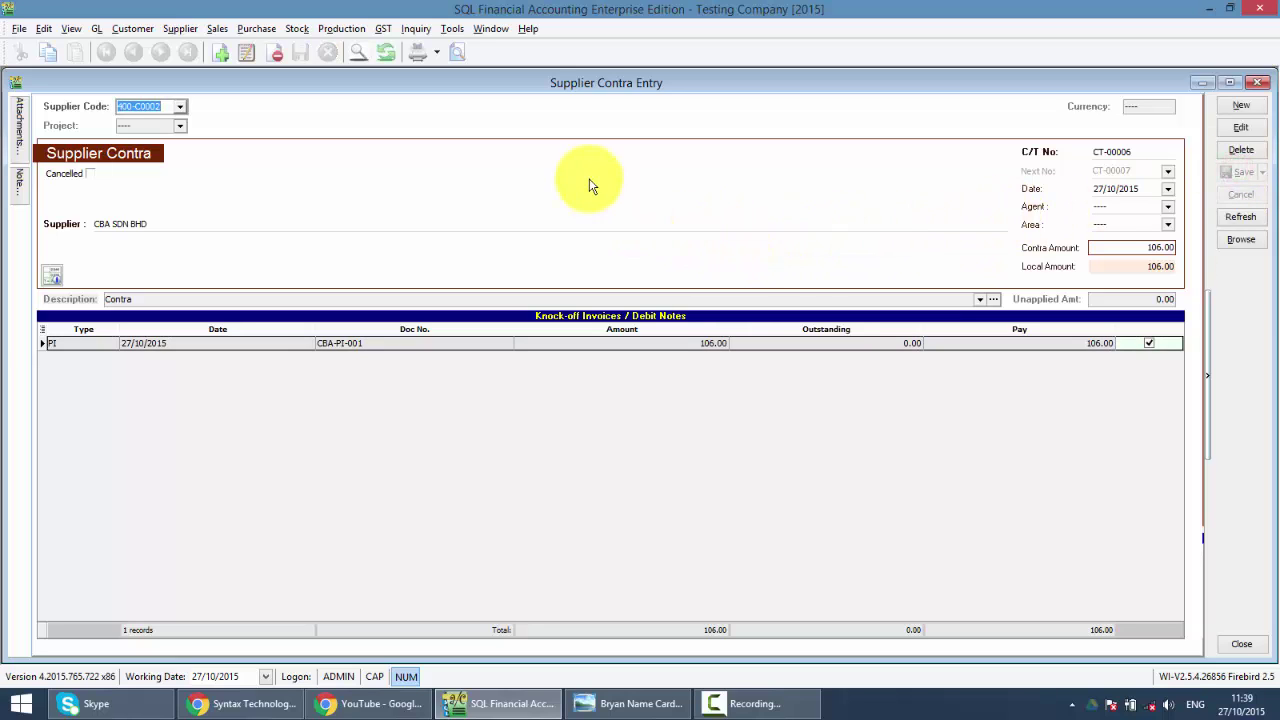
# - Preview CT-00006 with the Supp Contra Voucher - Full layout, then close the preview and contra window
pyautogui.click(461, 54)
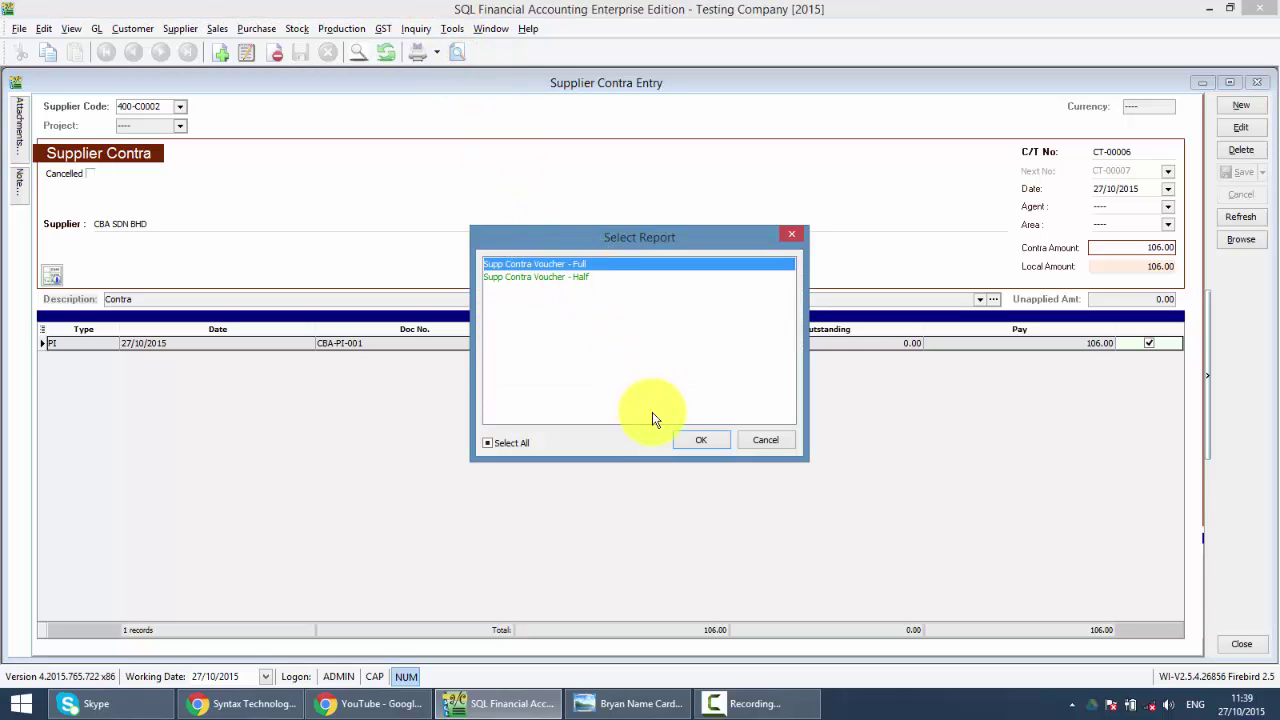
pyautogui.click(701, 441)
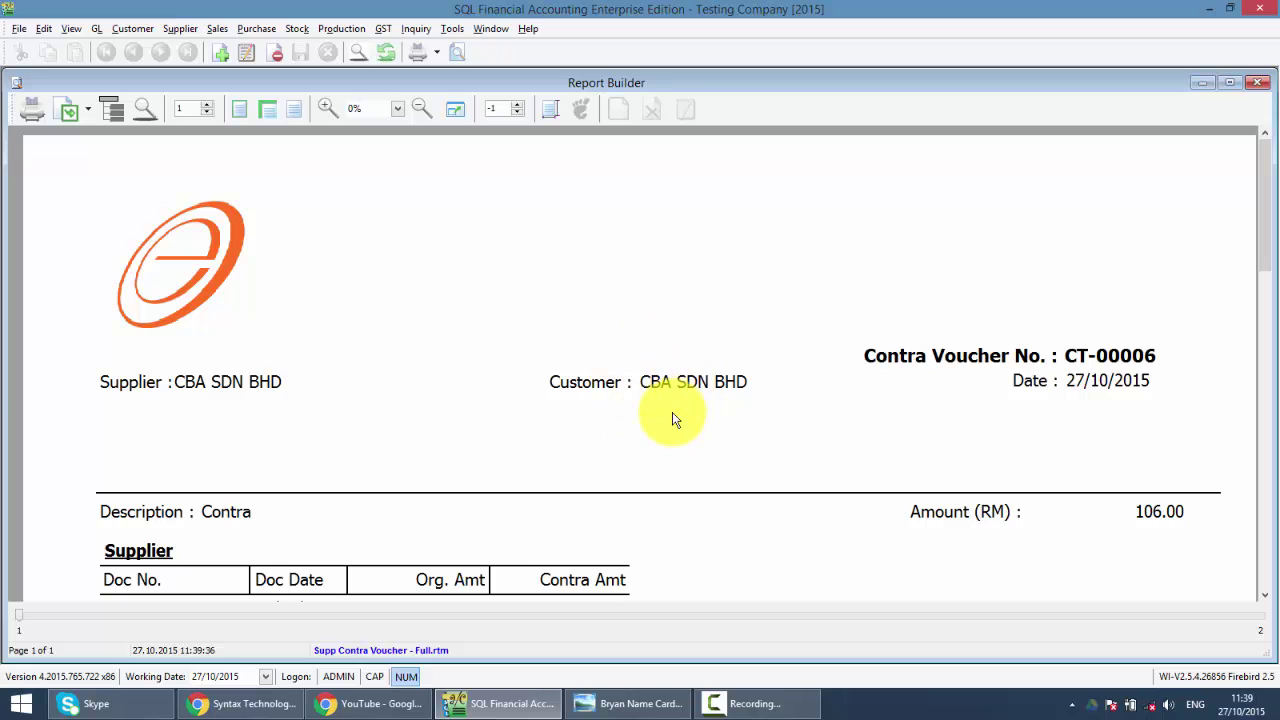
pyautogui.scroll(-3, 672, 418)
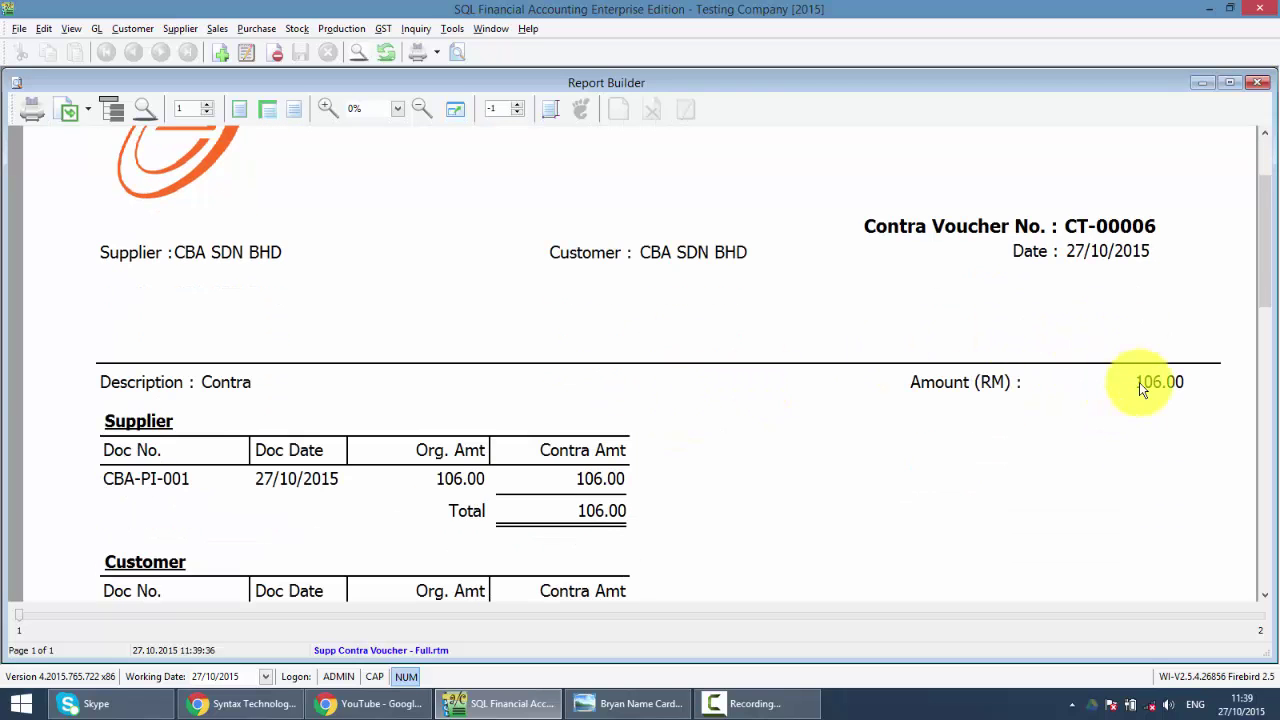
pyautogui.scroll(-2, 690, 428)
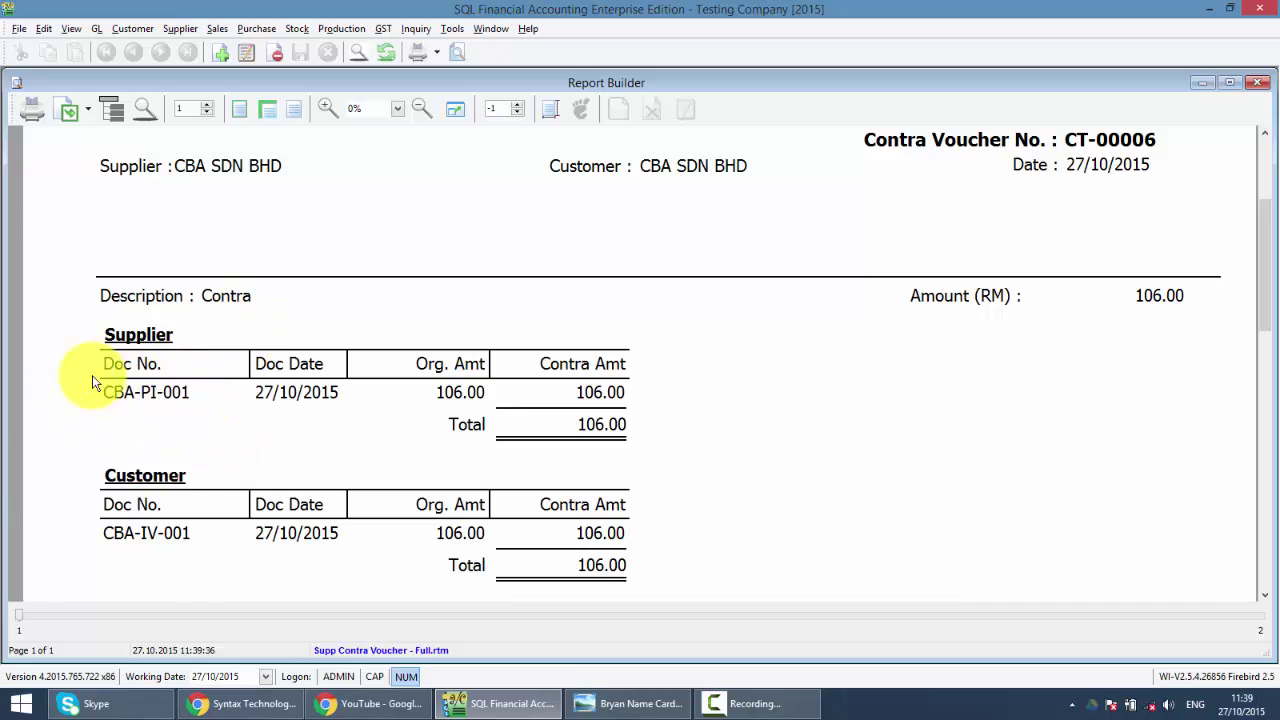
pyautogui.scroll(-2, 35, 483)
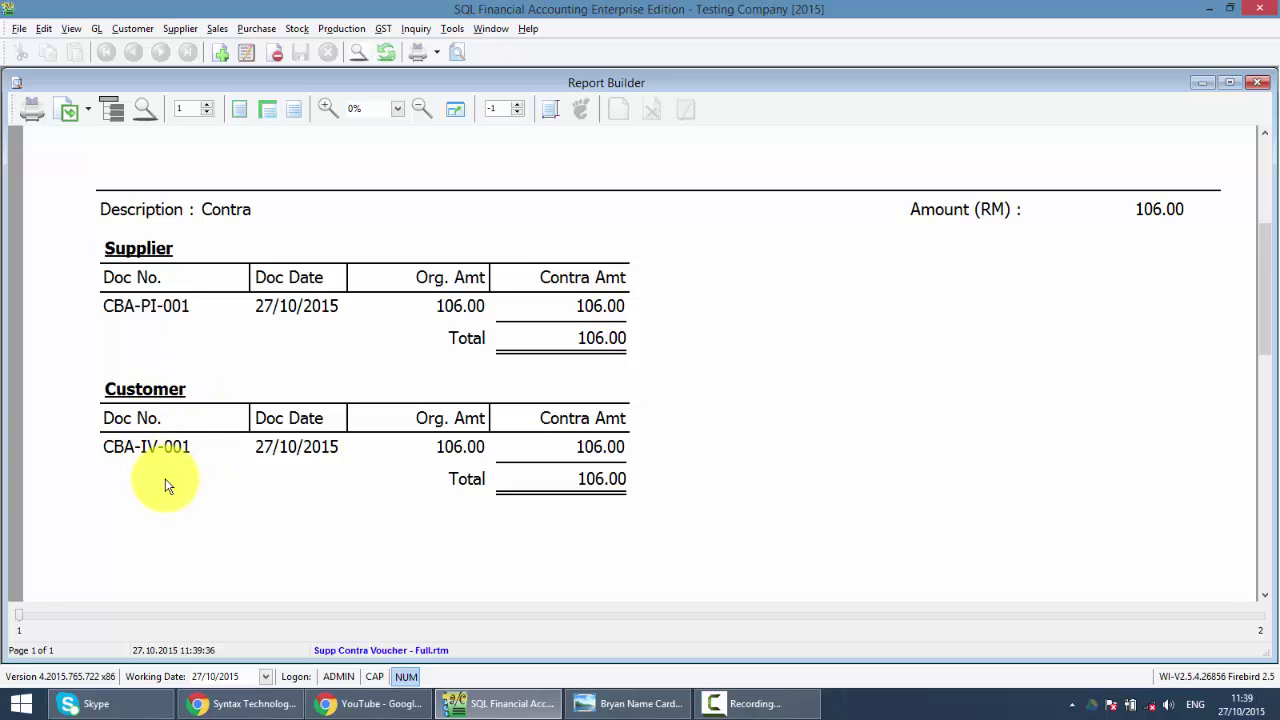
pyautogui.scroll(4, 344, 439)
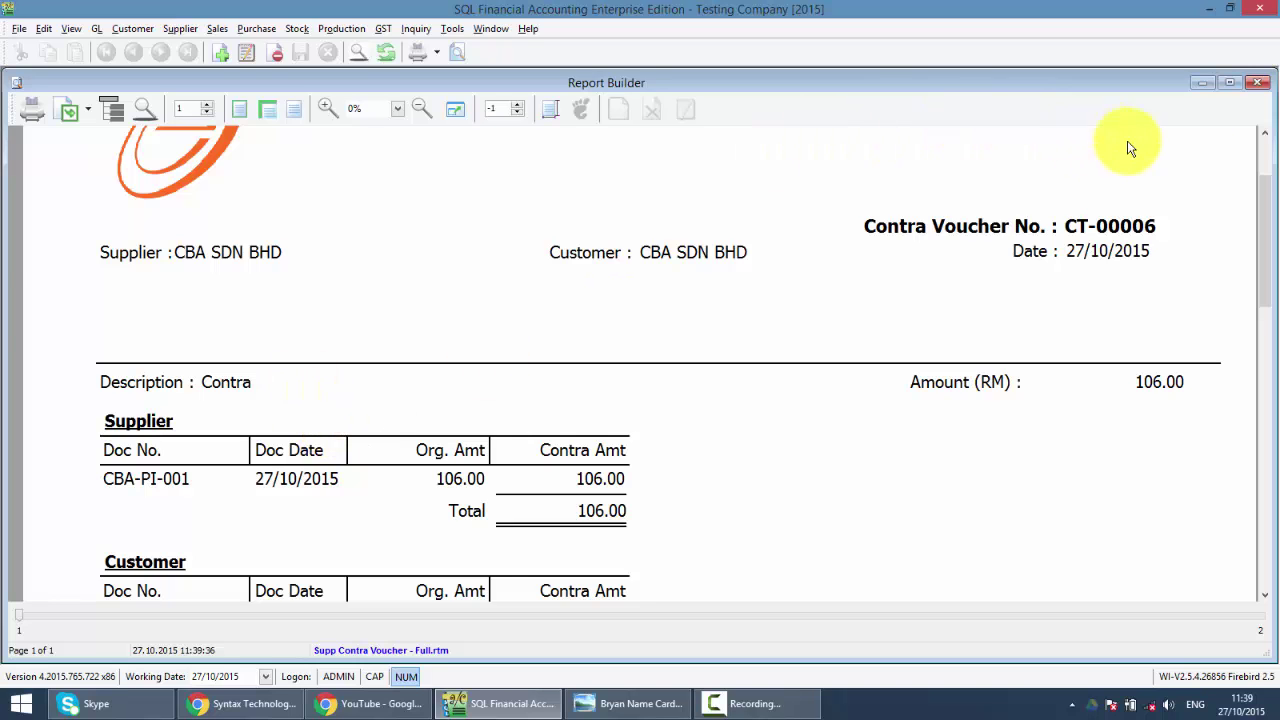
pyautogui.click(1259, 83)
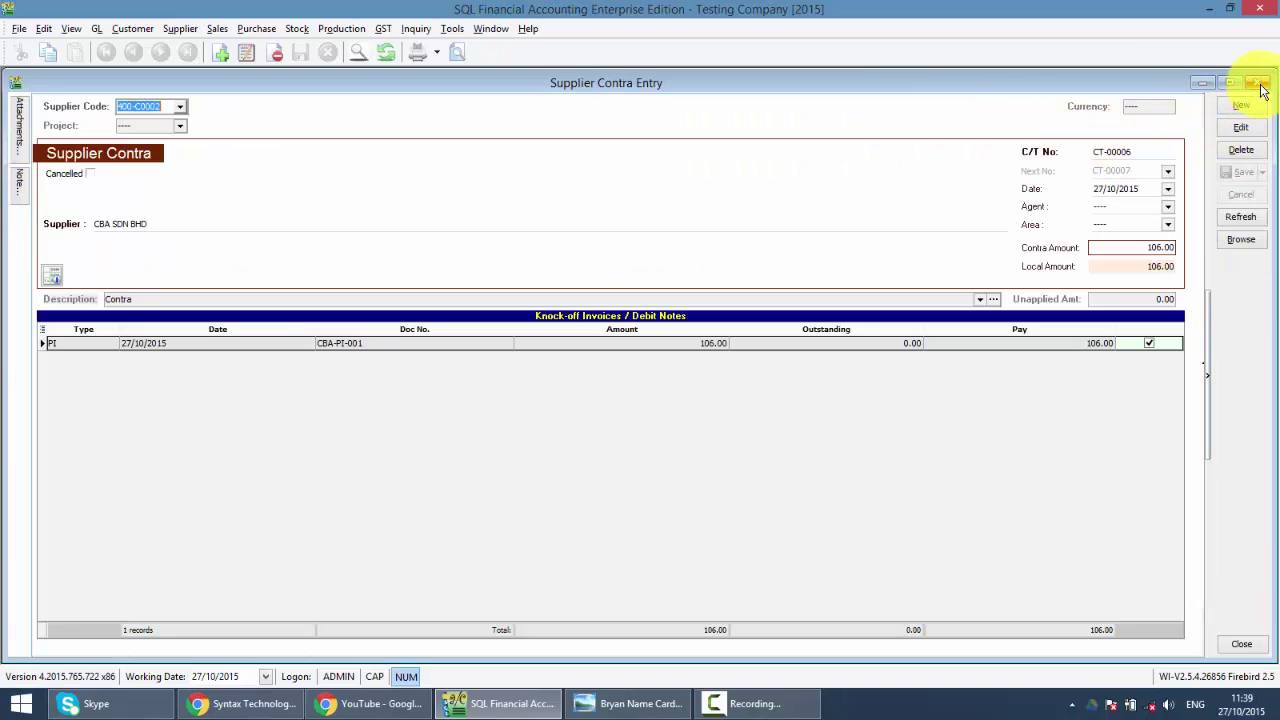
pyautogui.click(1260, 84)
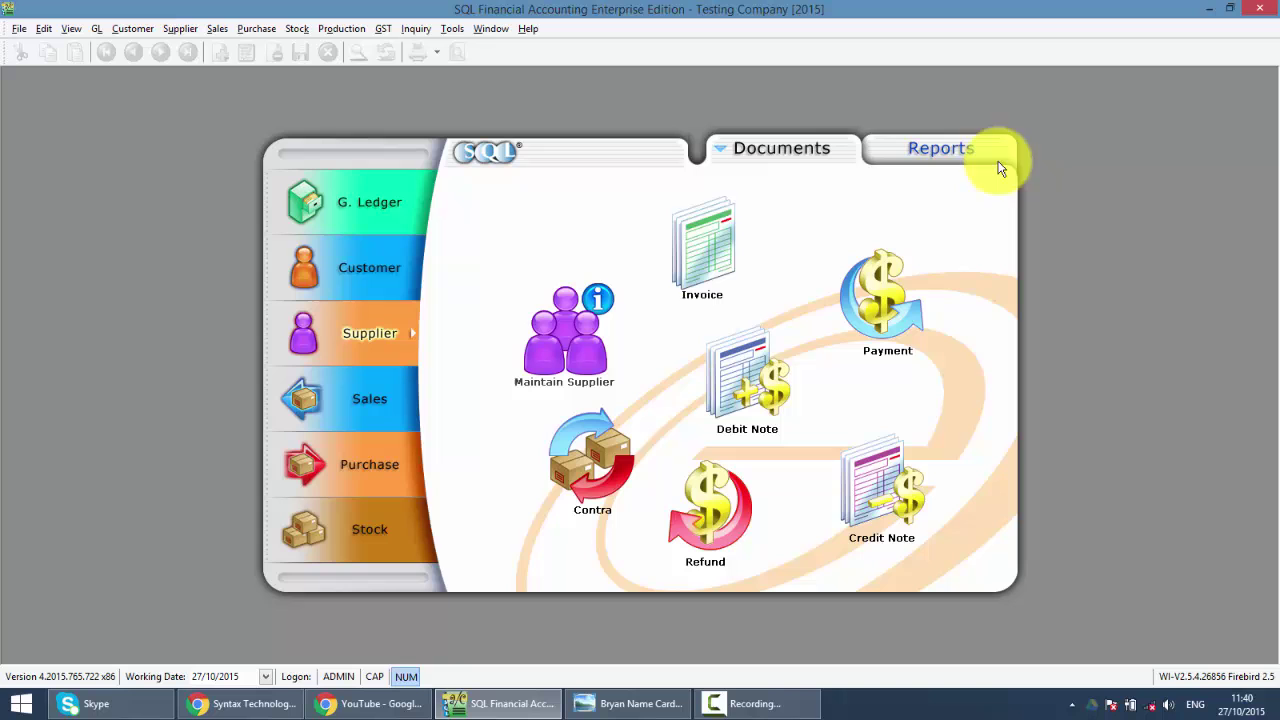
# - Browse the company Facebook page, then show the YouTube videos page and the name-card image
pyautogui.click(262, 714)
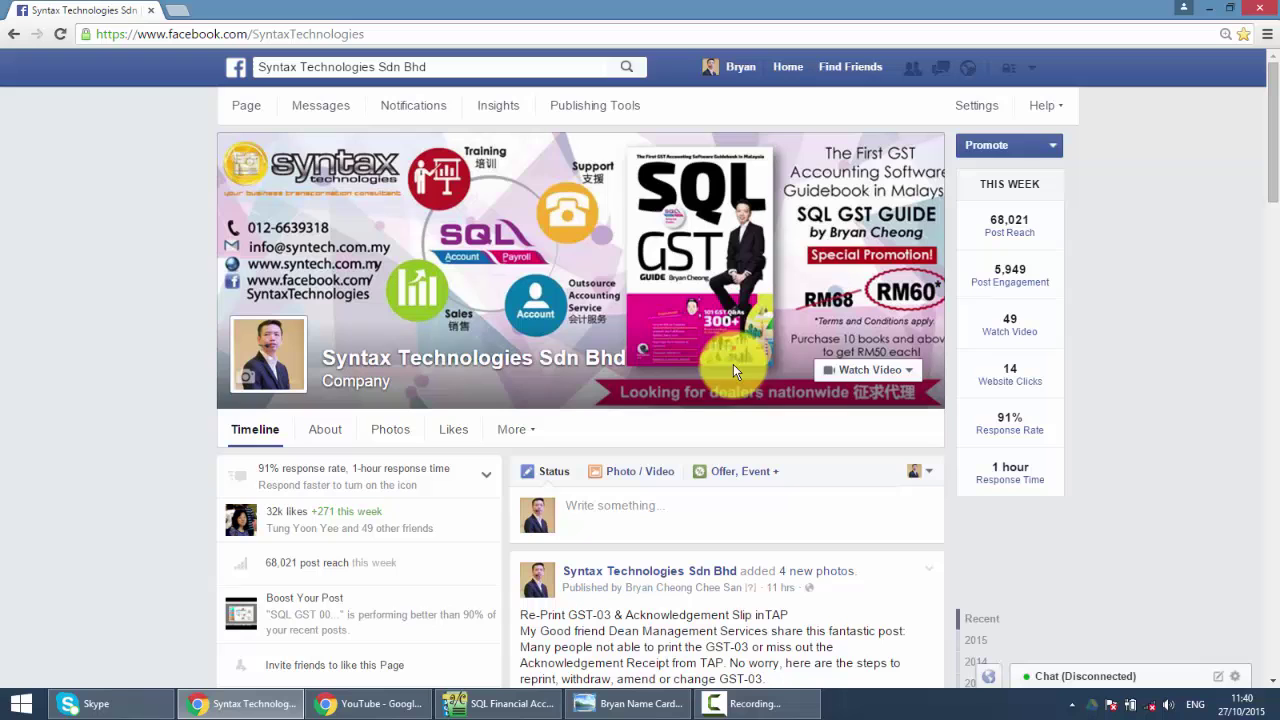
pyautogui.scroll(-1, 712, 368)
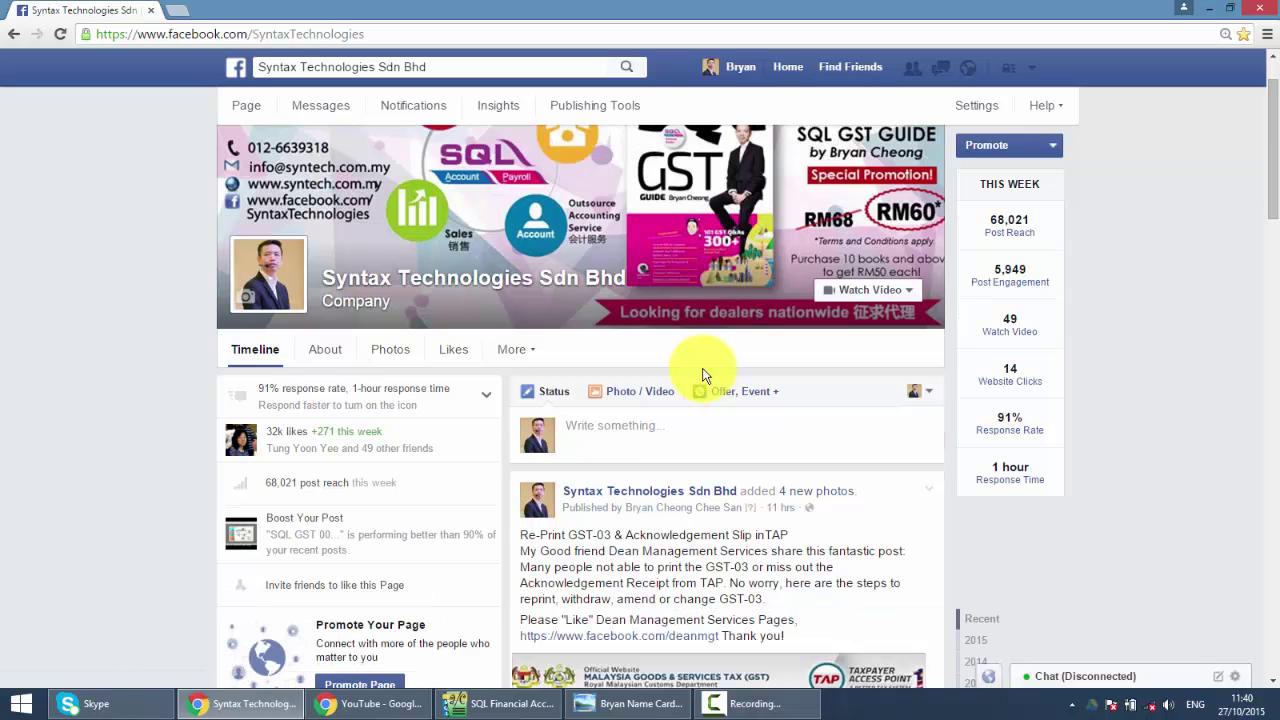
pyautogui.scroll(-3, 703, 375)
pyautogui.scroll(4, 480, 463)
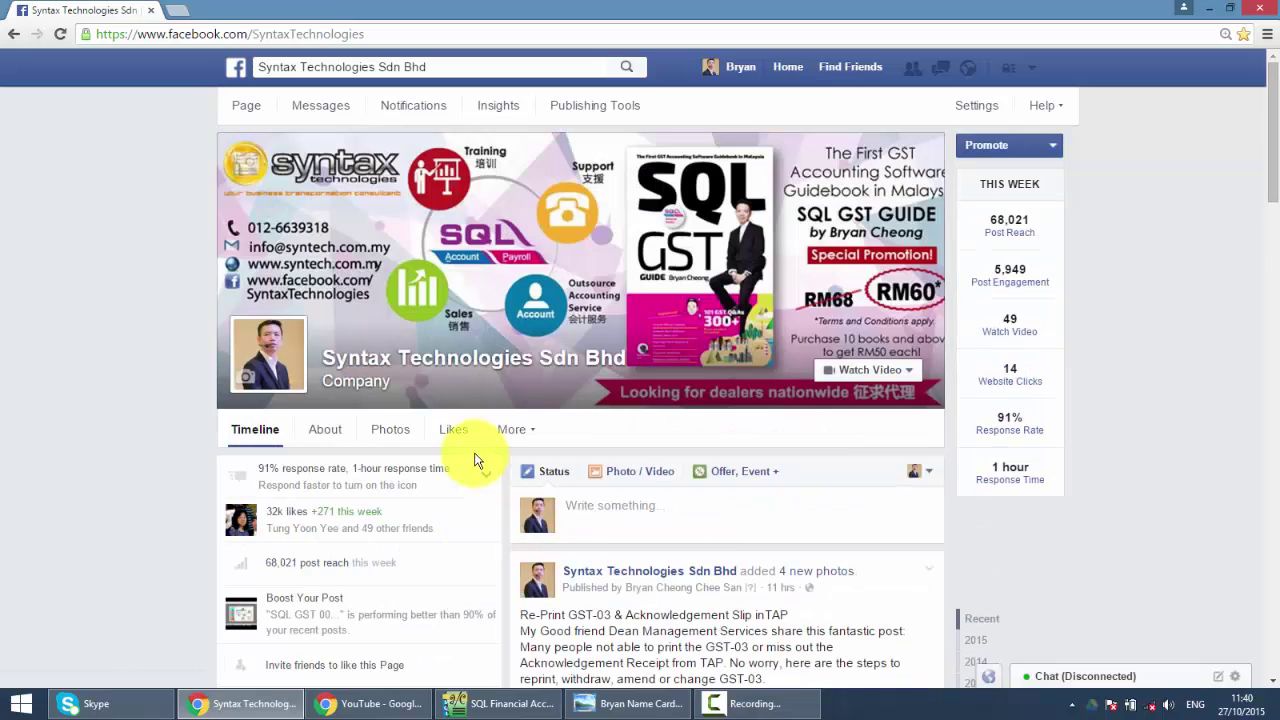
pyautogui.click(380, 708)
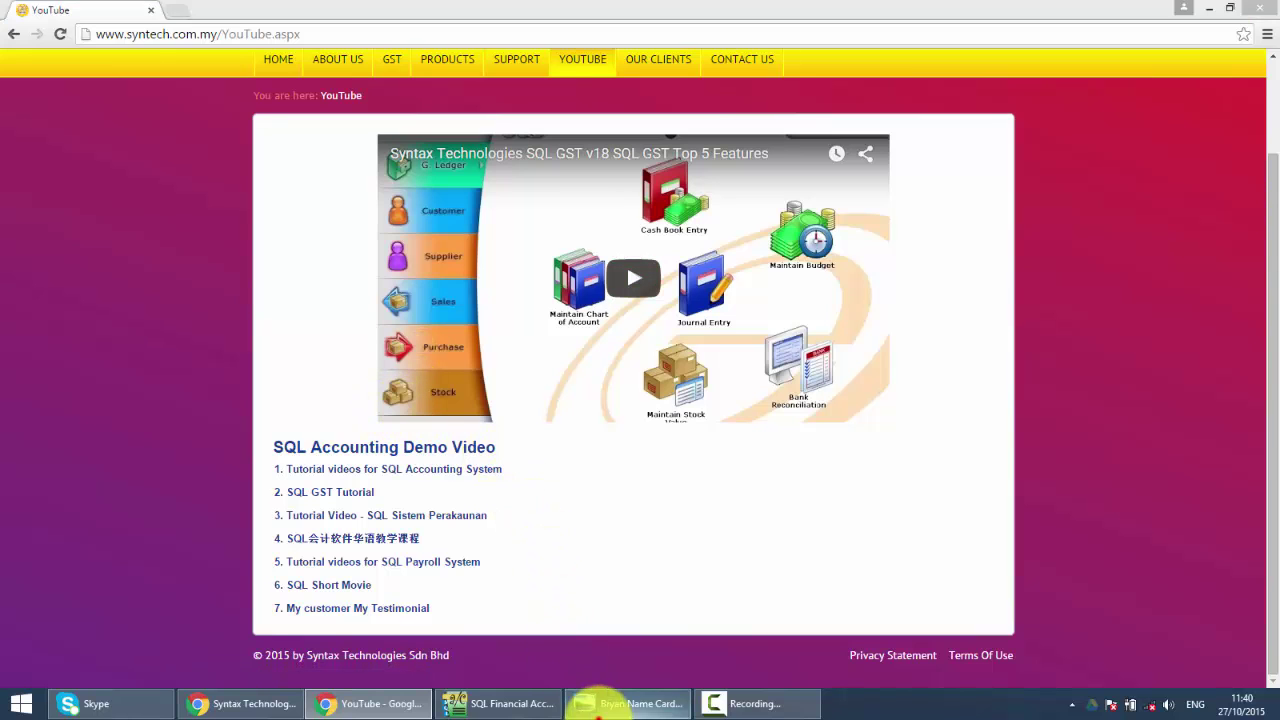
pyautogui.click(592, 703)
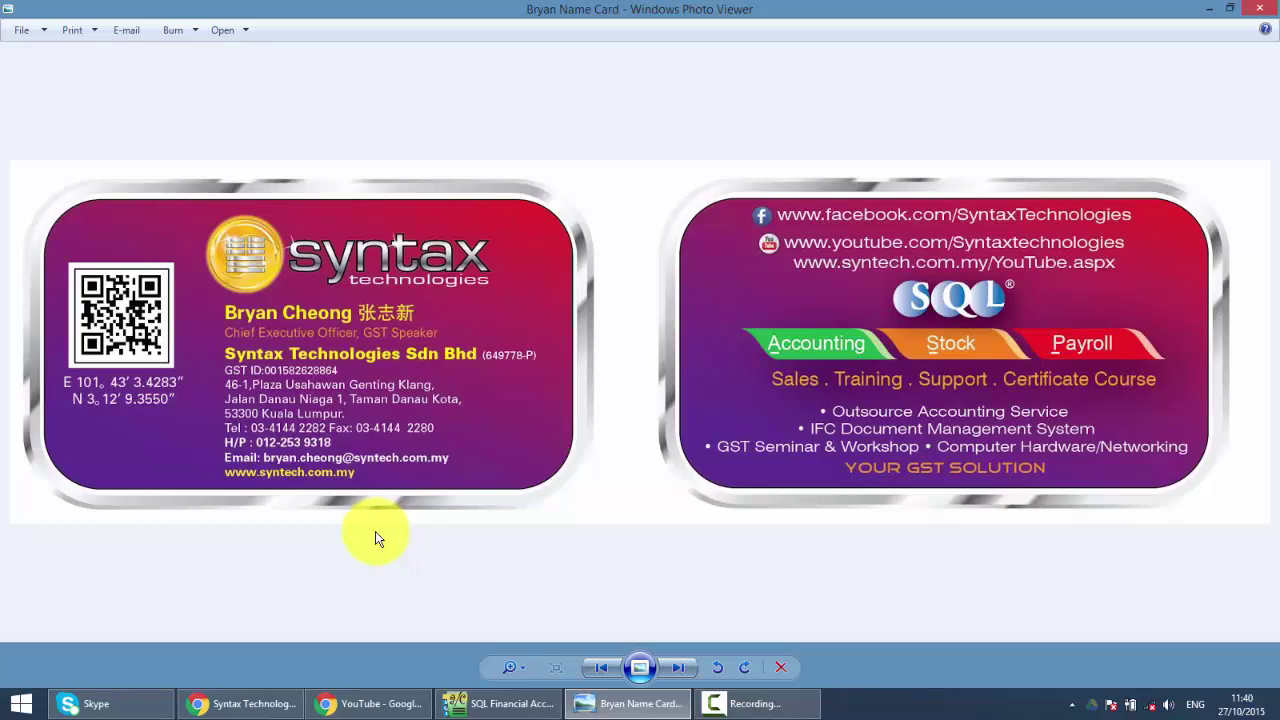